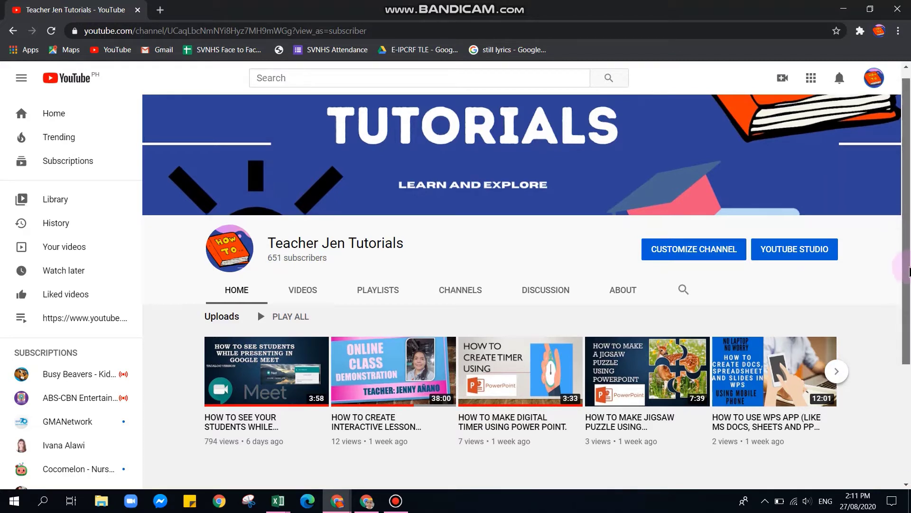
left_click_drag(908, 259, 909, 270)
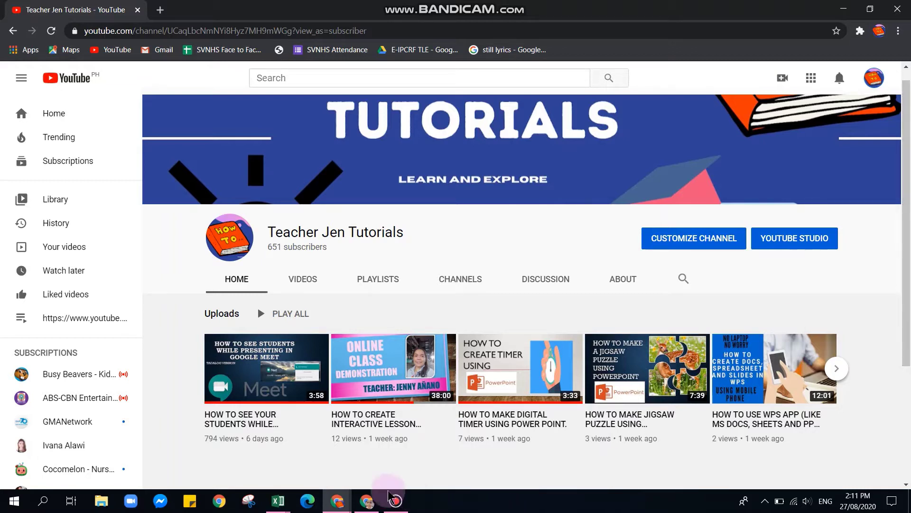
mouse_move(335, 503)
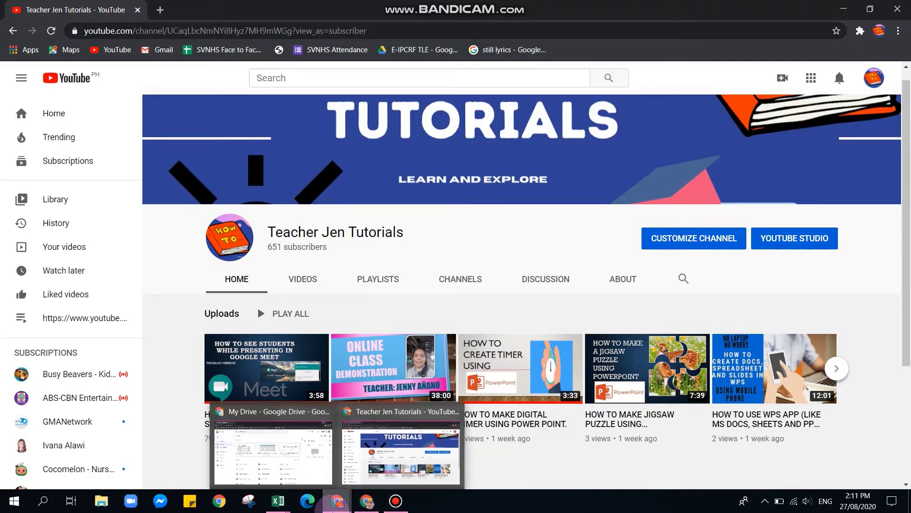
left_click(302, 476)
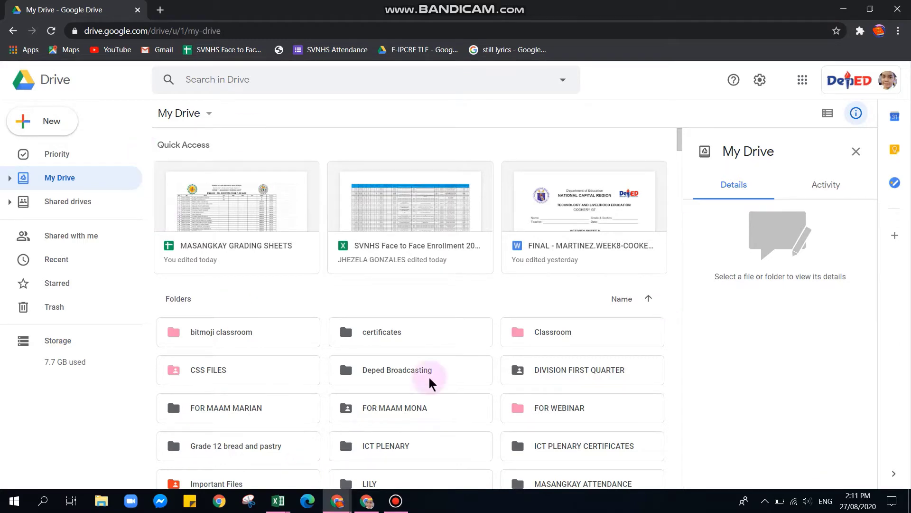
left_click(334, 509)
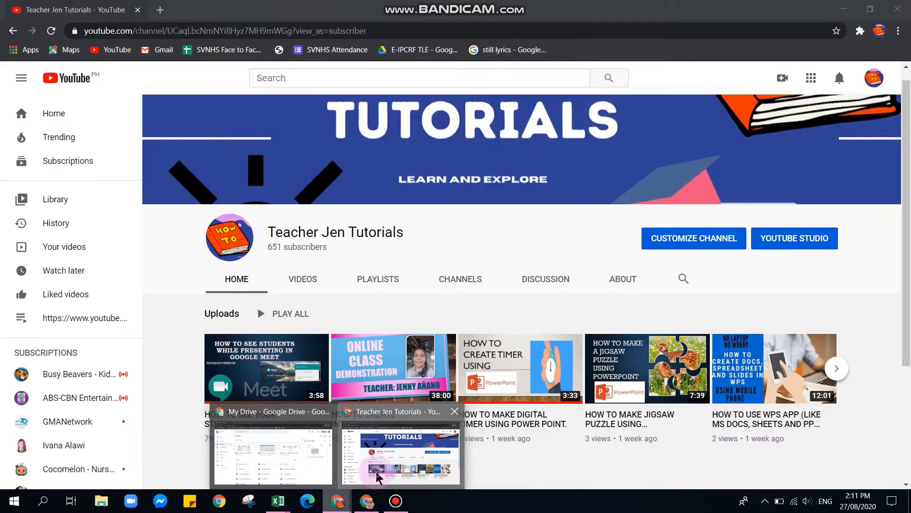
left_click(376, 476)
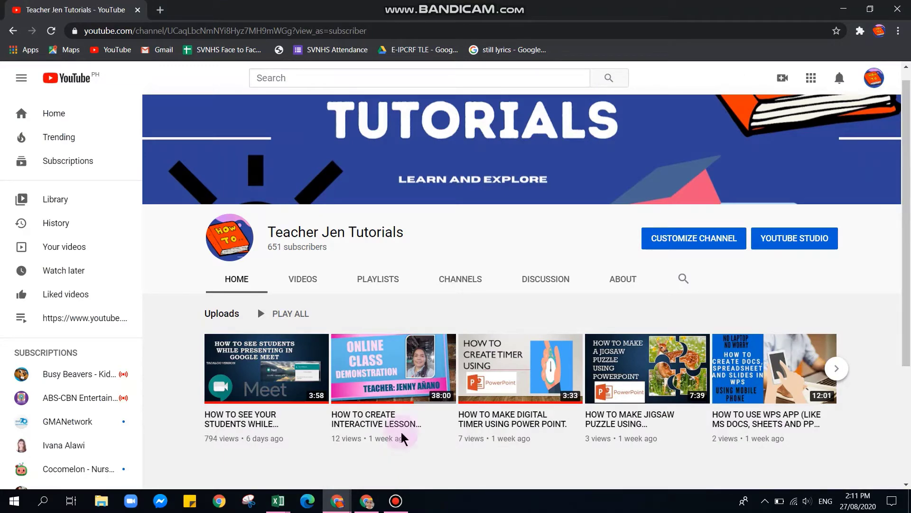
Open Google Drive in a new browser tab and create a blank Google Sheets spreadsheet in the shared folder, accepting its sharing permissions
left_click(158, 10)
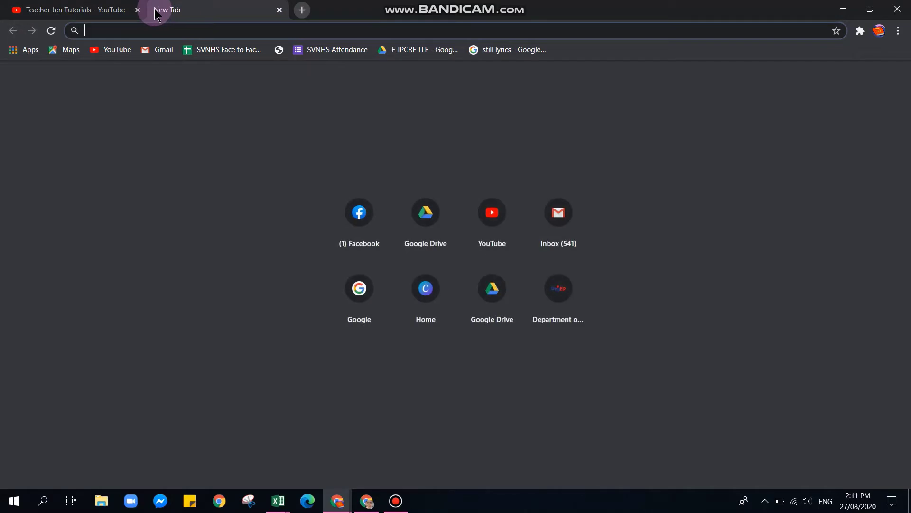
left_click(494, 304)
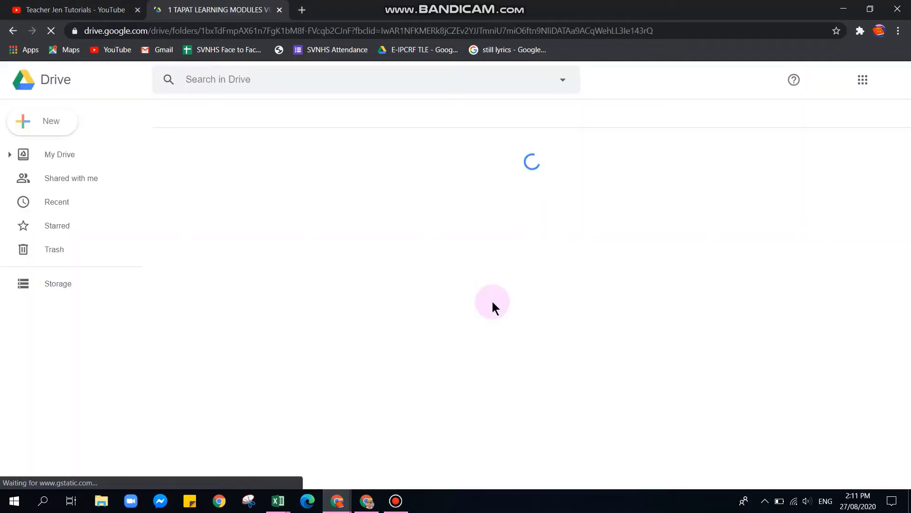
left_click(47, 130)
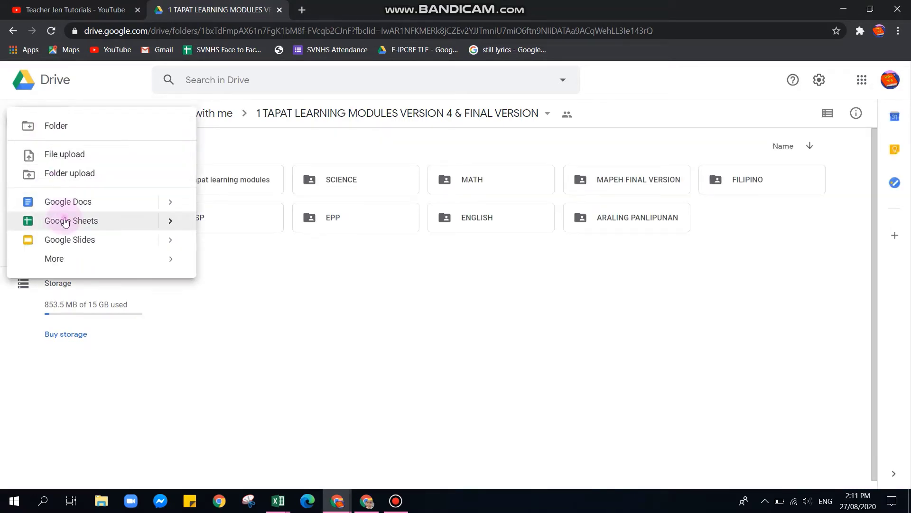
left_click(65, 221)
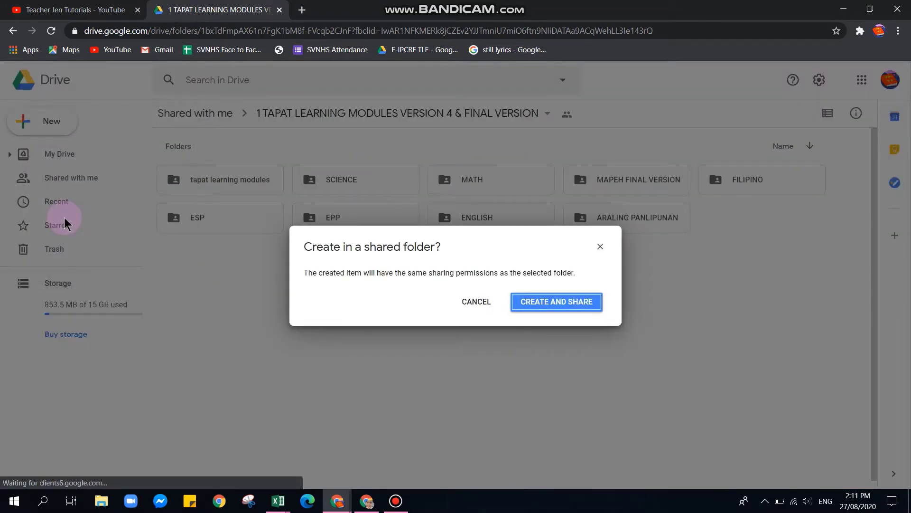
left_click(552, 304)
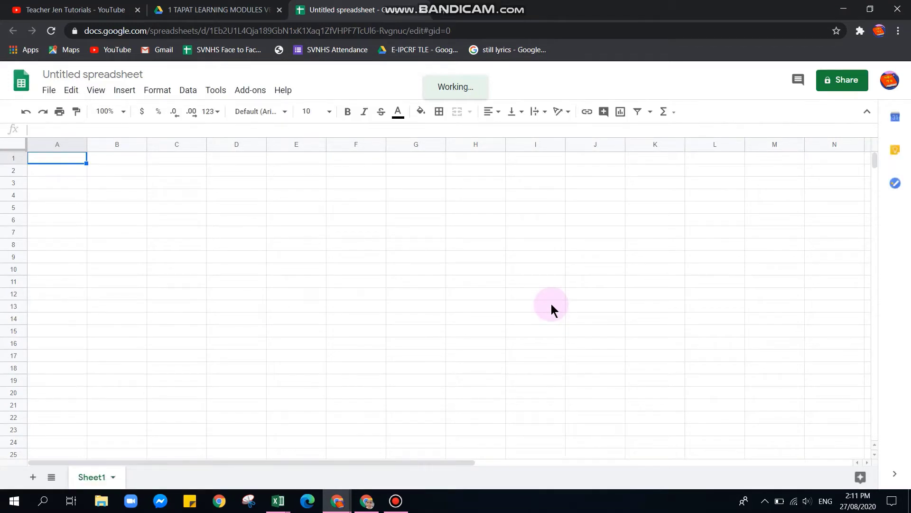
Rename the untitled spreadsheet as GRADING SHEET
left_click(121, 77)
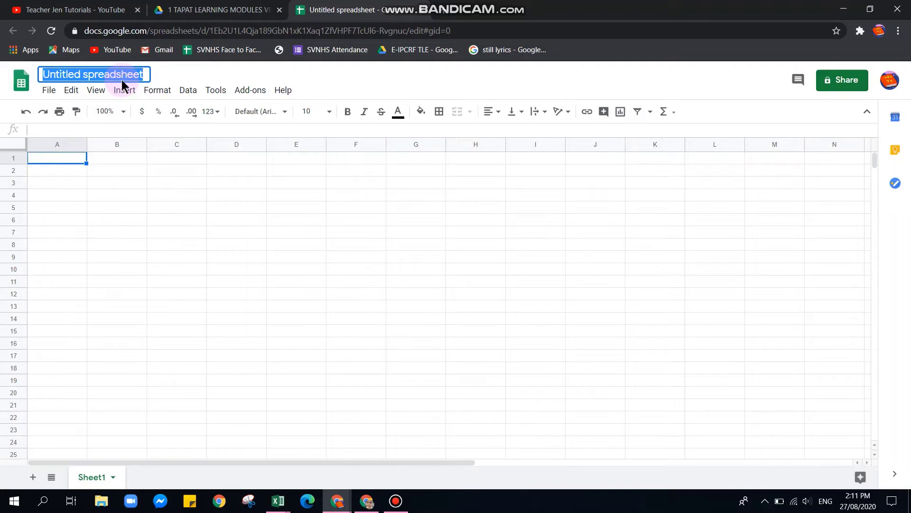
type("g")
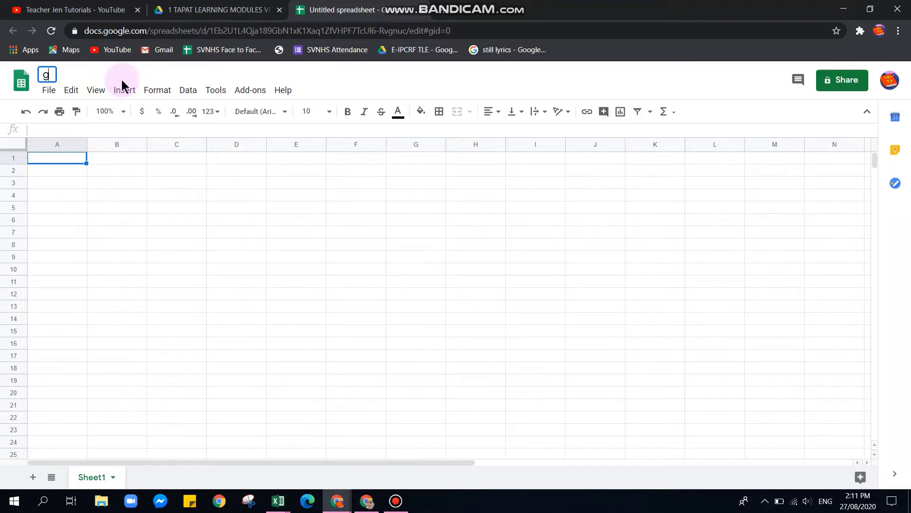
key("BackSpace")
type("GRADING SHEET")
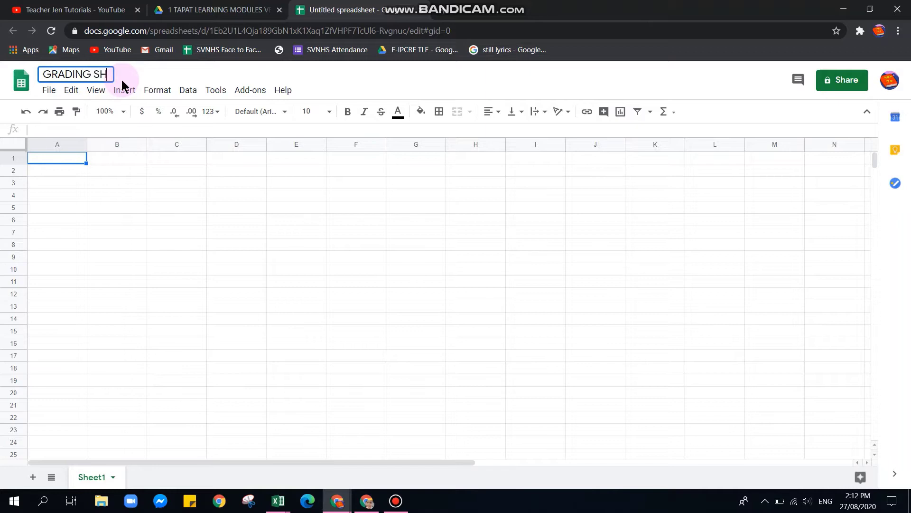
left_click(118, 199)
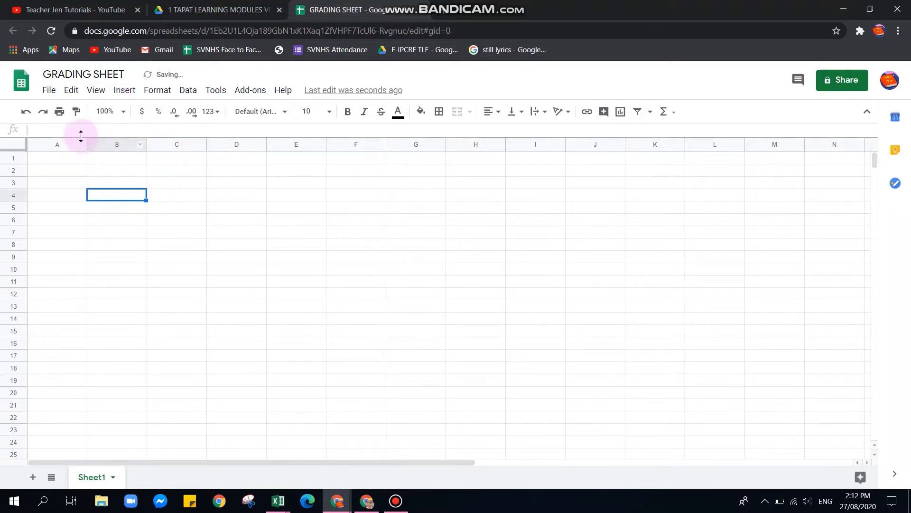
Enter the school name SIGNAL VILLAGE NATIONAL HIGH SCHOOL in cell A1
left_click(53, 154)
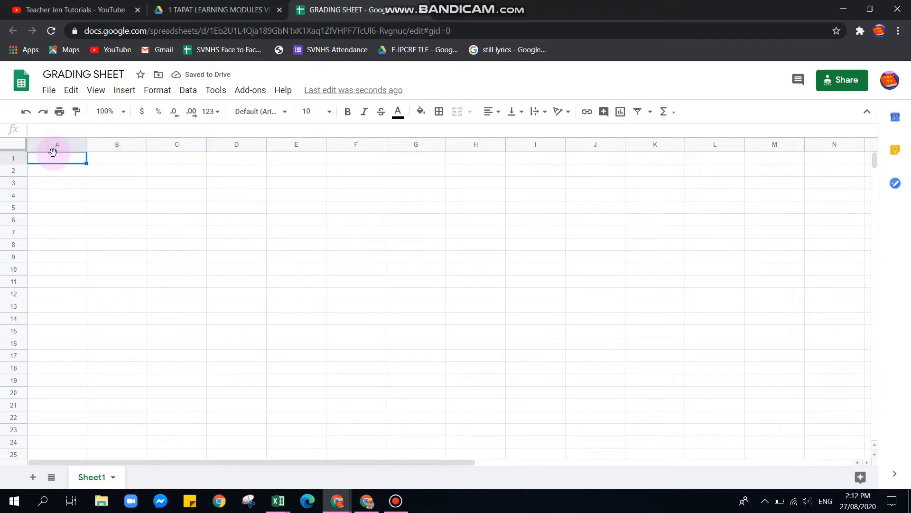
type("SI")
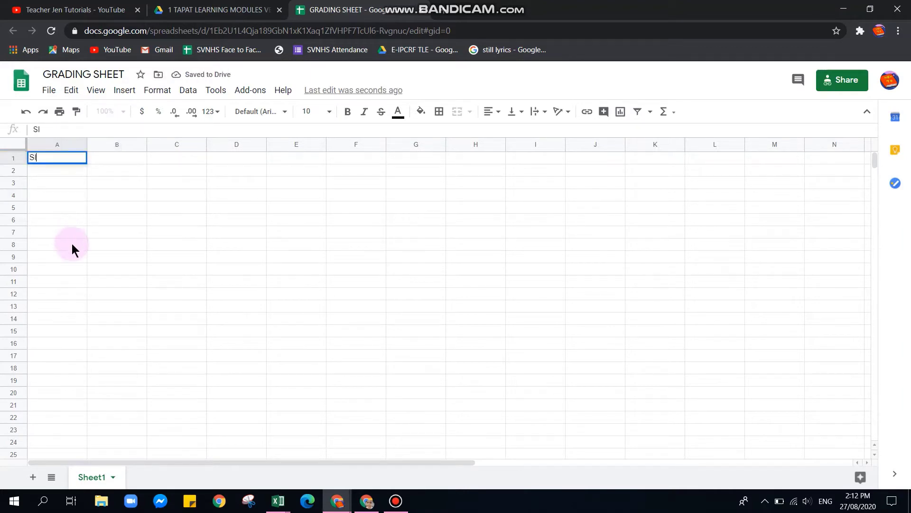
type("GNAL VILLAGE NATIONAL HIGH SCHOOL")
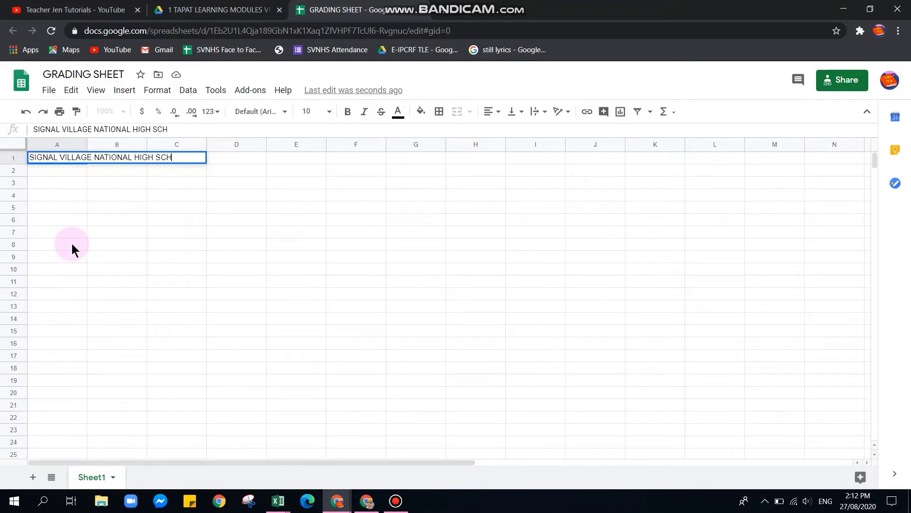
Enter the school's full street address in capital letters in cell A2
left_click(44, 169)
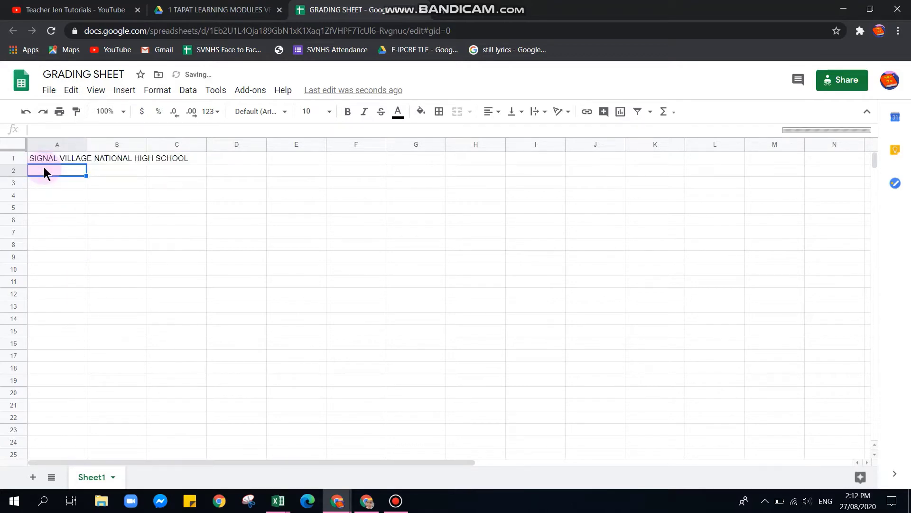
type("BALLECER STR")
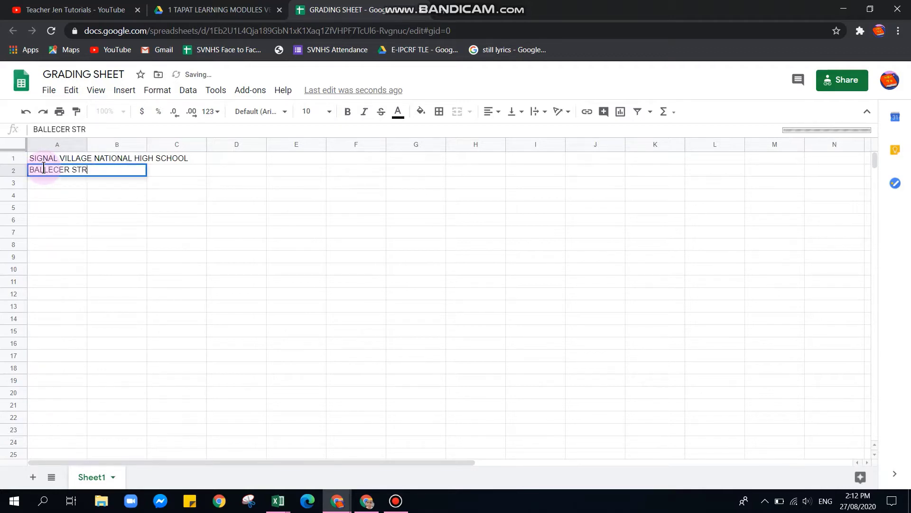
type("EET, CENTRA")
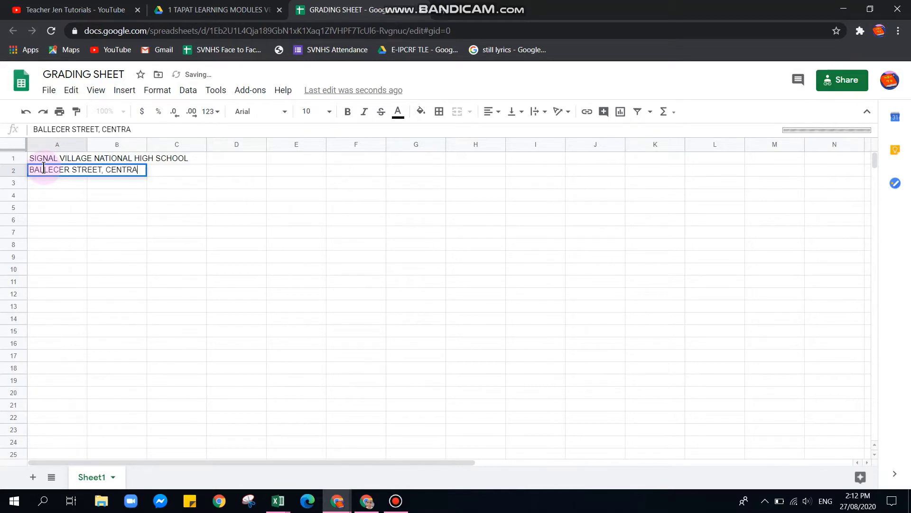
type("L SIGNAL V")
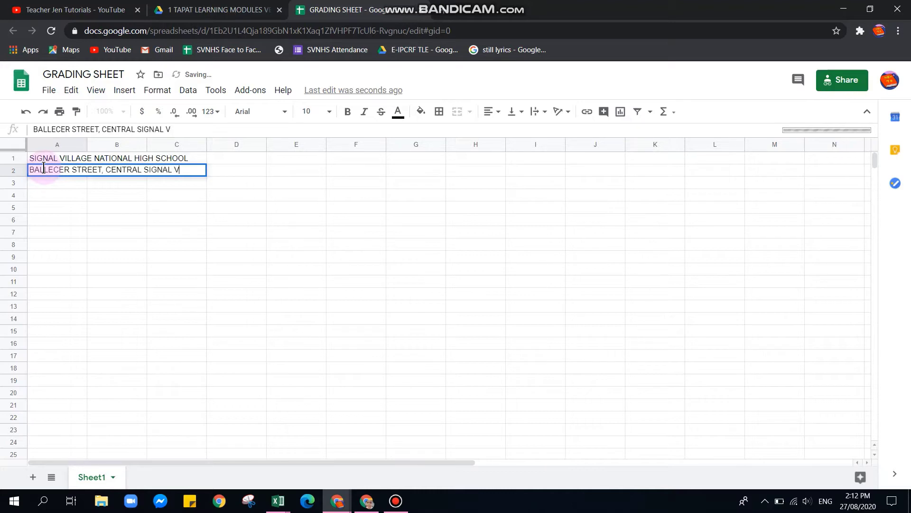
type("ILLAGE TAGUIG CITY")
key("Return")
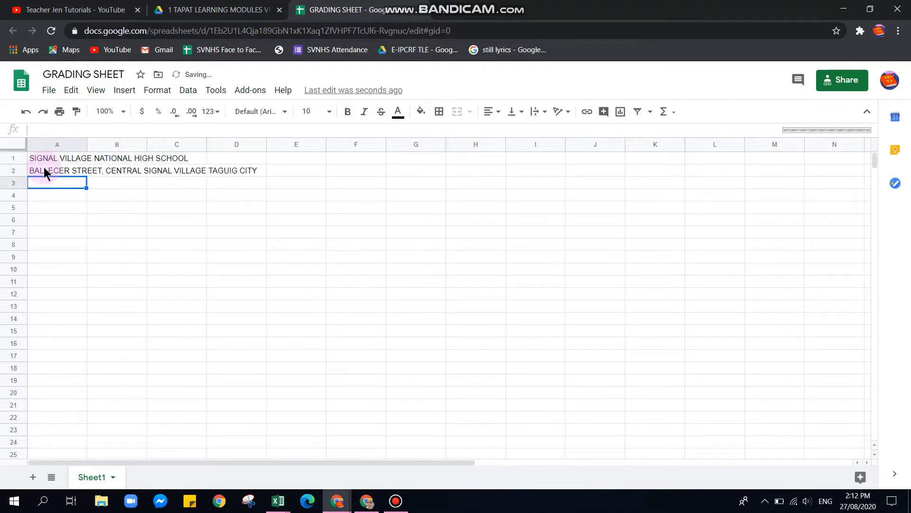
Merge cells A1:J1 and centre the school name horizontally across them
left_click(43, 158)
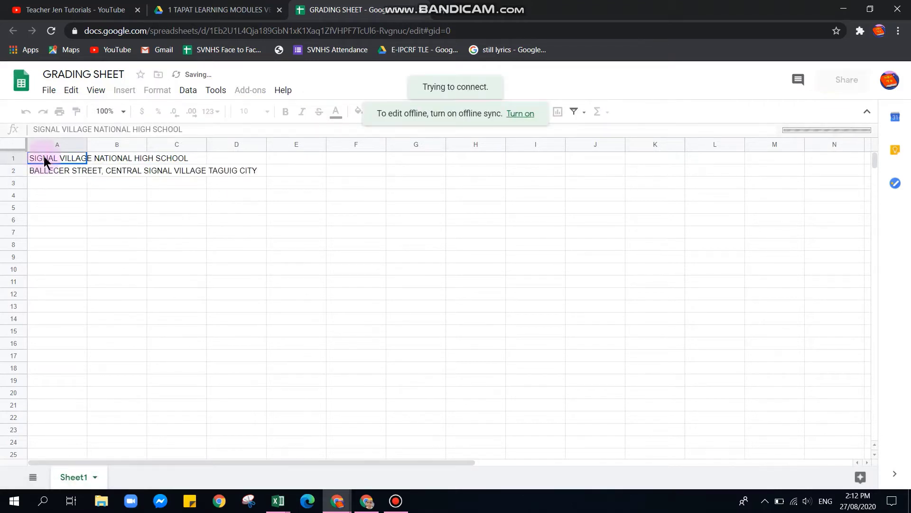
mouse_move(303, 155)
left_mouse_down()
mouse_move(458, 147)
mouse_move(387, 179)
mouse_move(378, 159)
mouse_move(481, 152)
left_mouse_up()
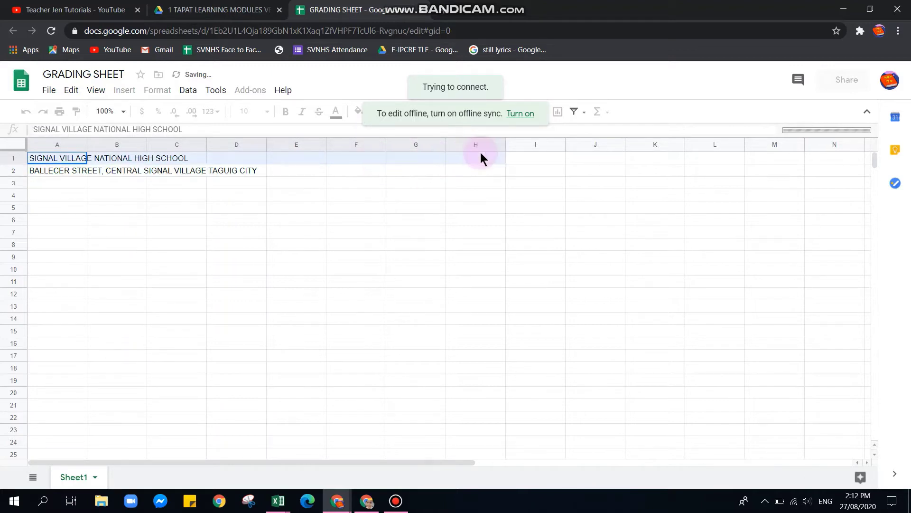
left_click_drag(558, 162, 572, 159)
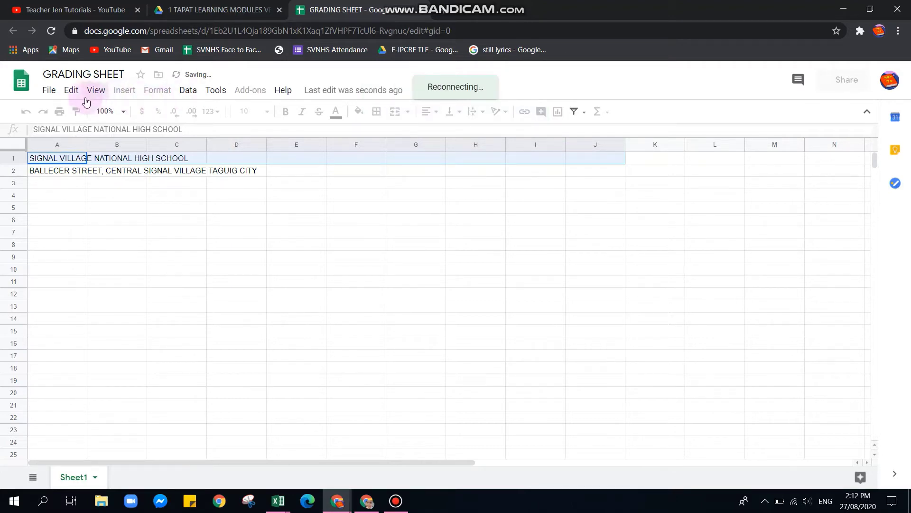
left_click(43, 97)
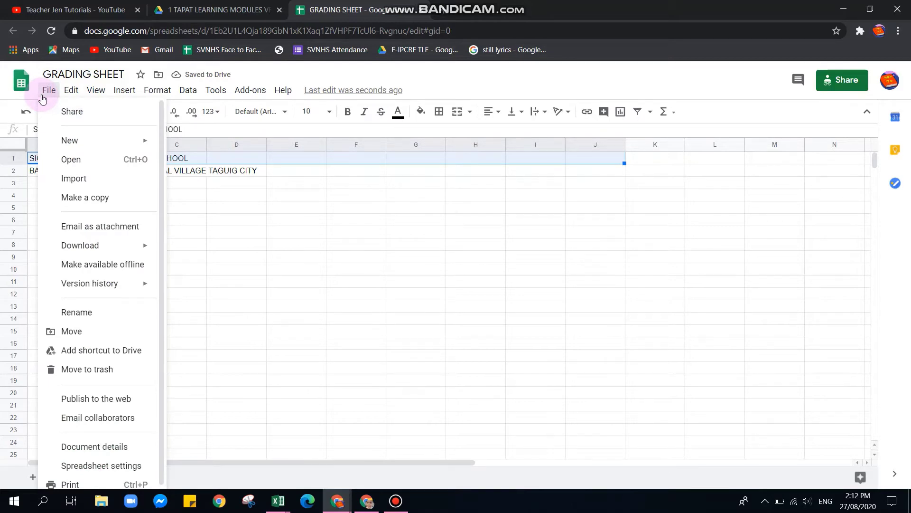
left_click(459, 116)
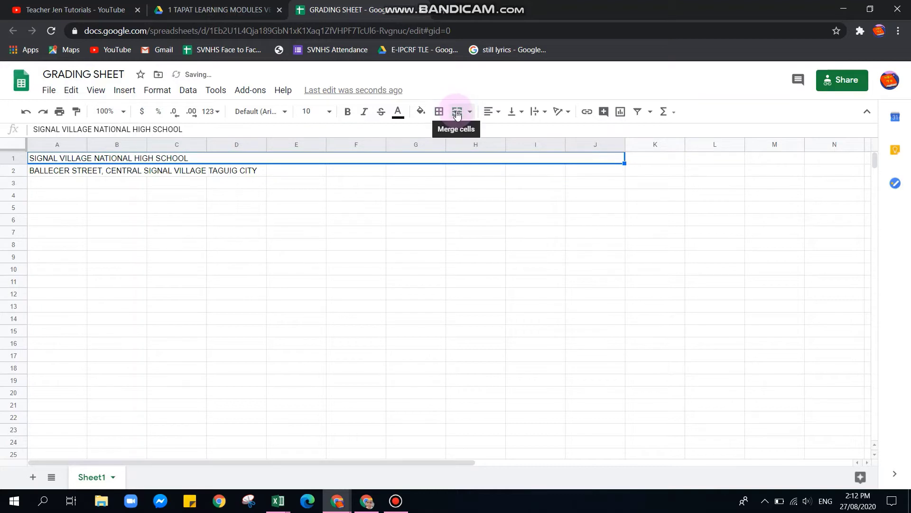
left_click(494, 115)
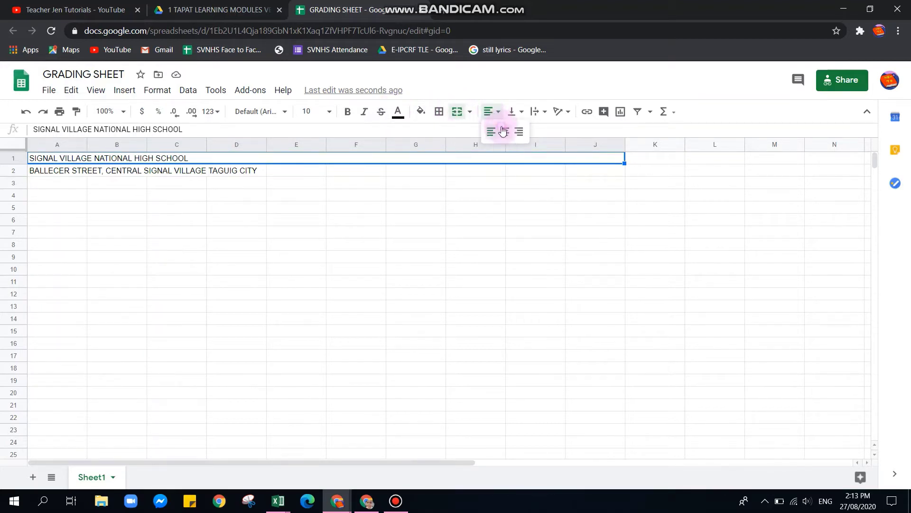
left_click(504, 131)
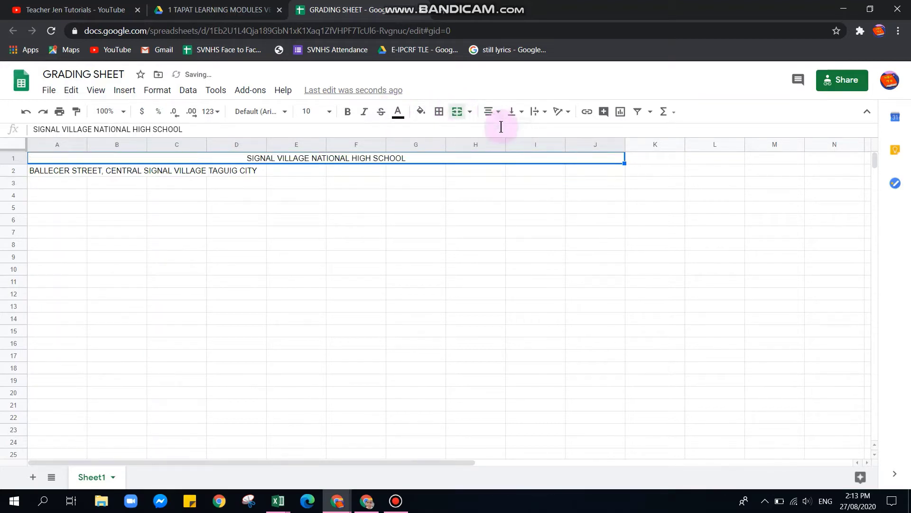
Set the school name heading in row 1 to font size 18 and make it bold
left_click(330, 115)
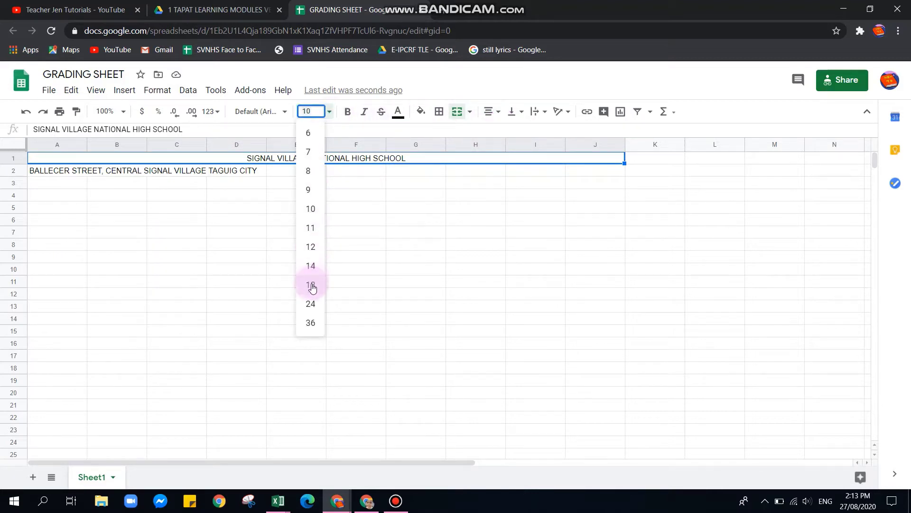
left_click(312, 300)
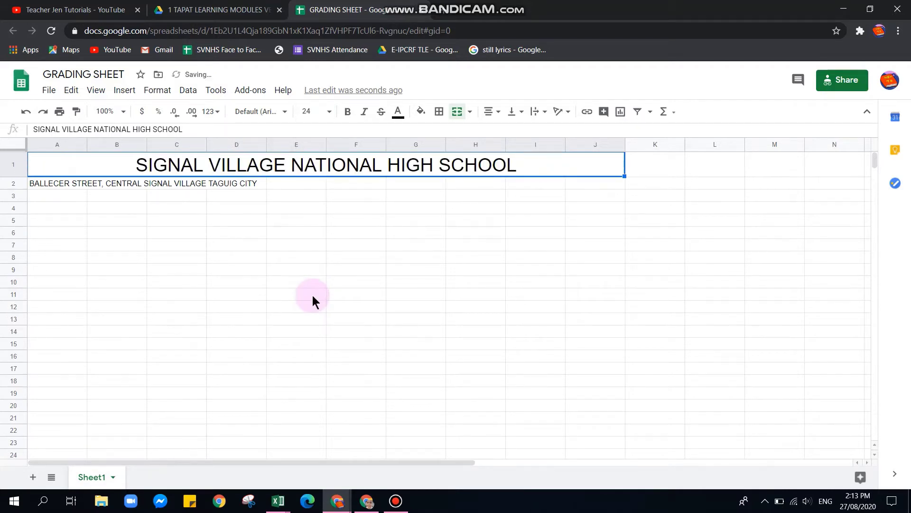
left_click(326, 112)
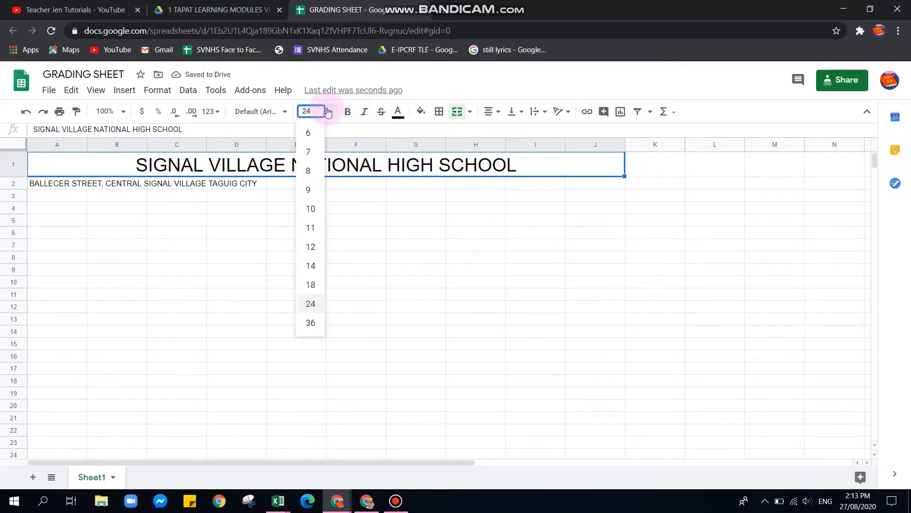
left_click(310, 286)
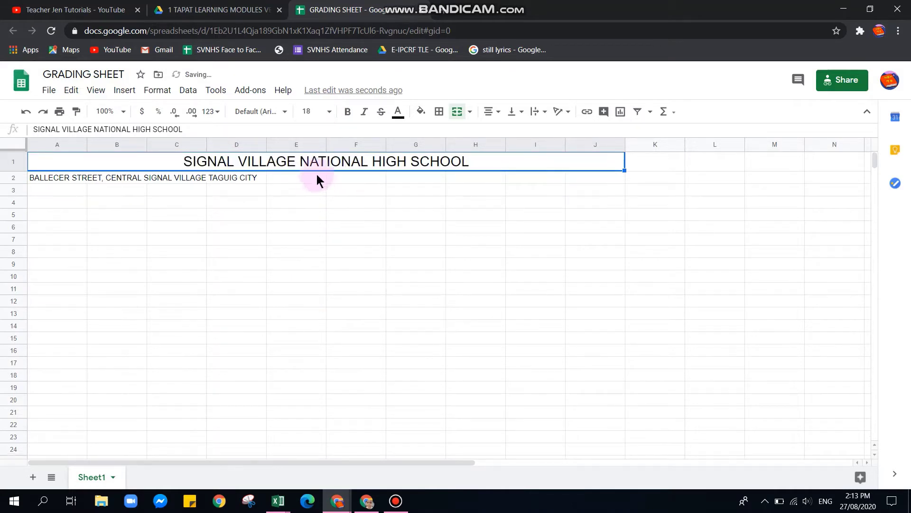
left_click(348, 114)
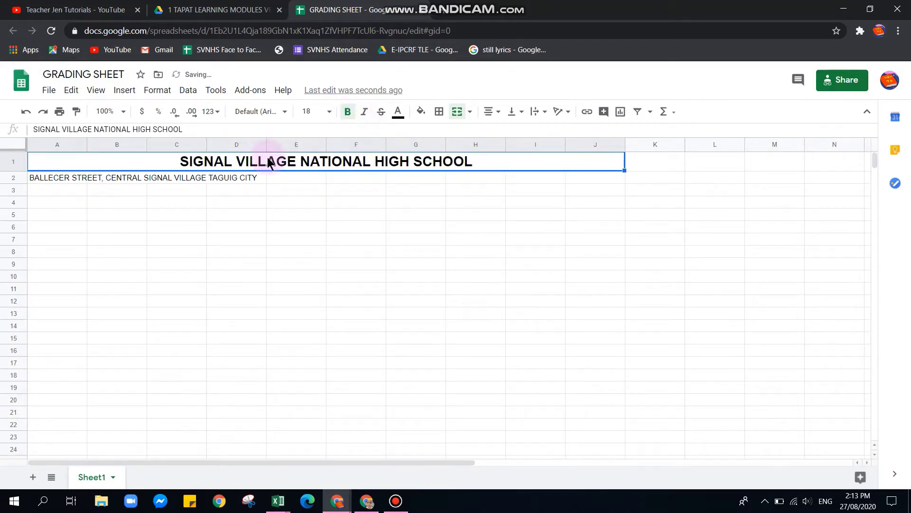
Merge cells A2:J2 and centre the school address horizontally across them
left_click_drag(39, 177, 599, 178)
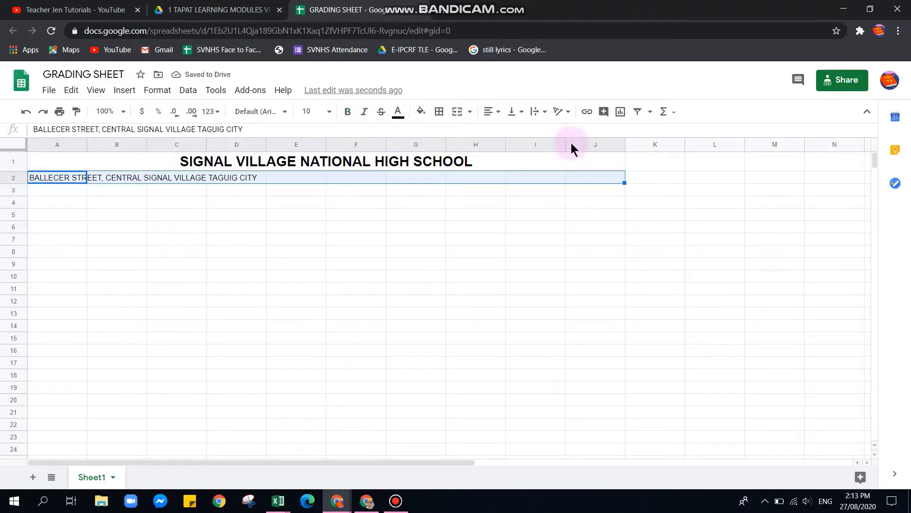
left_click(456, 114)
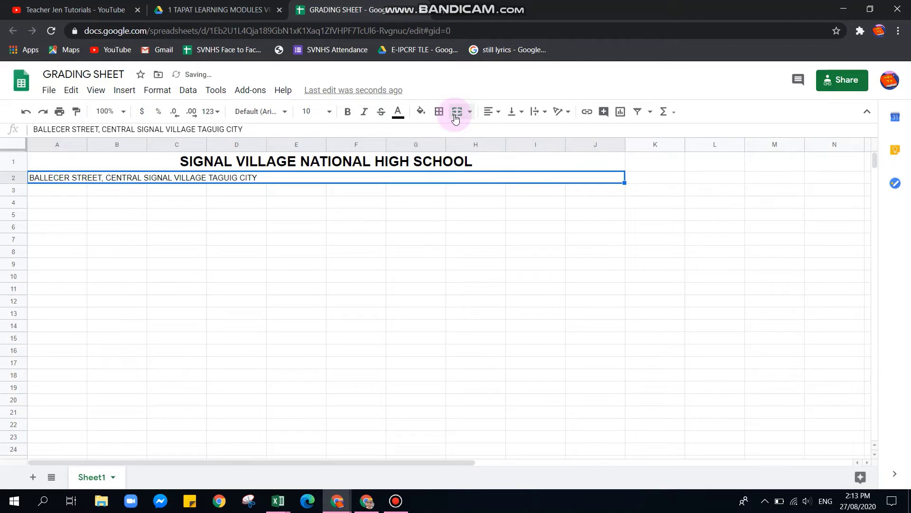
left_click(489, 111)
left_click(506, 136)
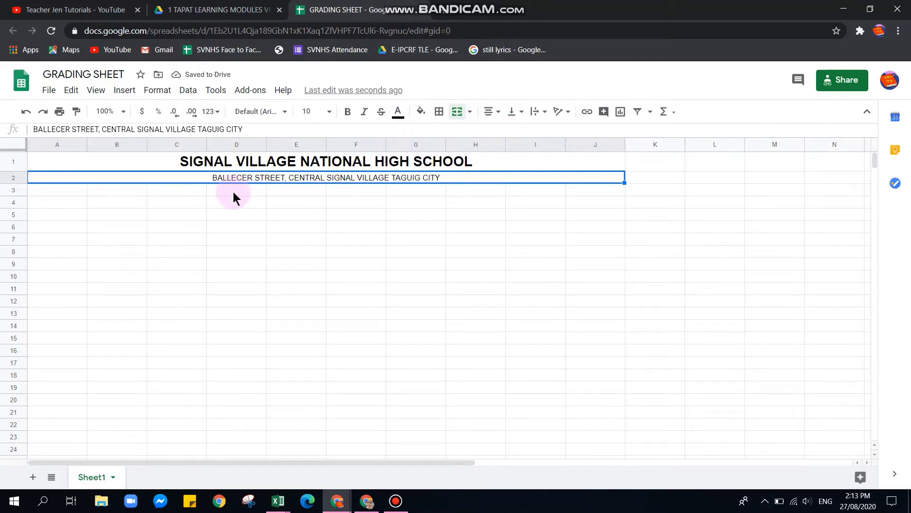
Enter SCHOOL YEAR 2020 - 2021 in cell A3
left_click(116, 188)
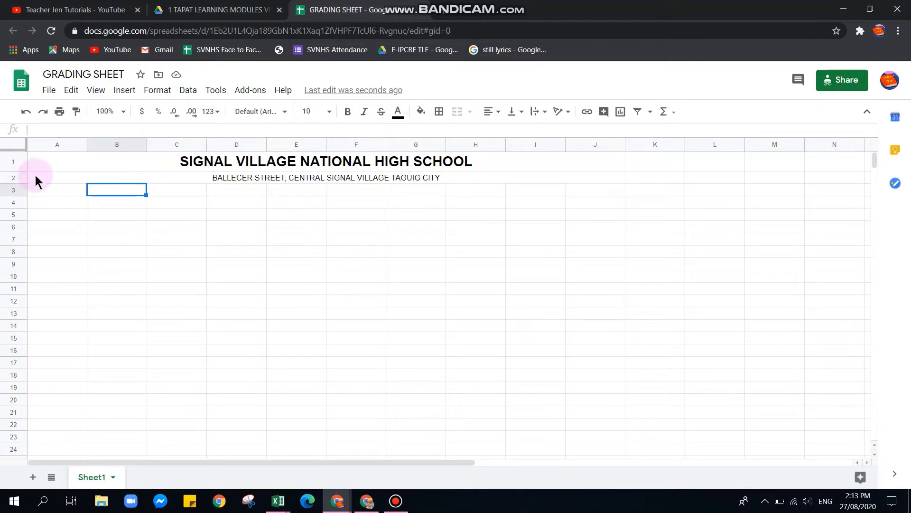
left_click(44, 192)
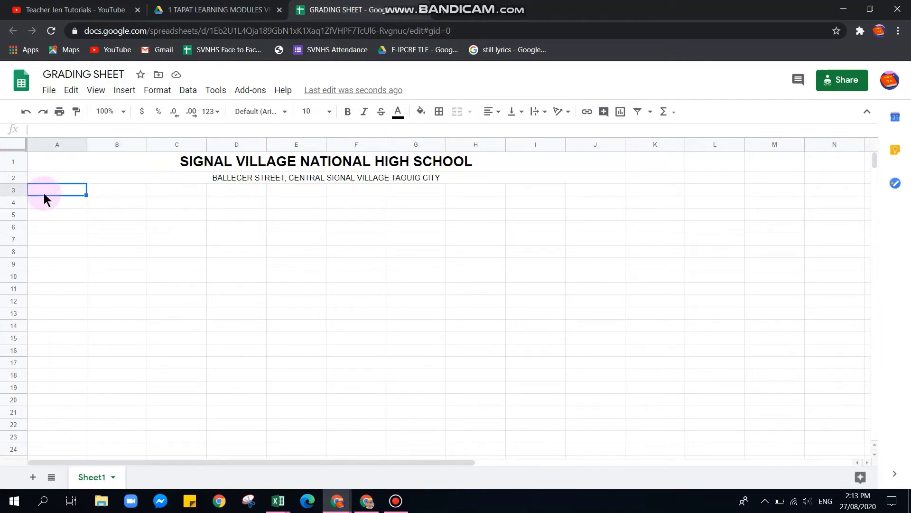
type("SC")
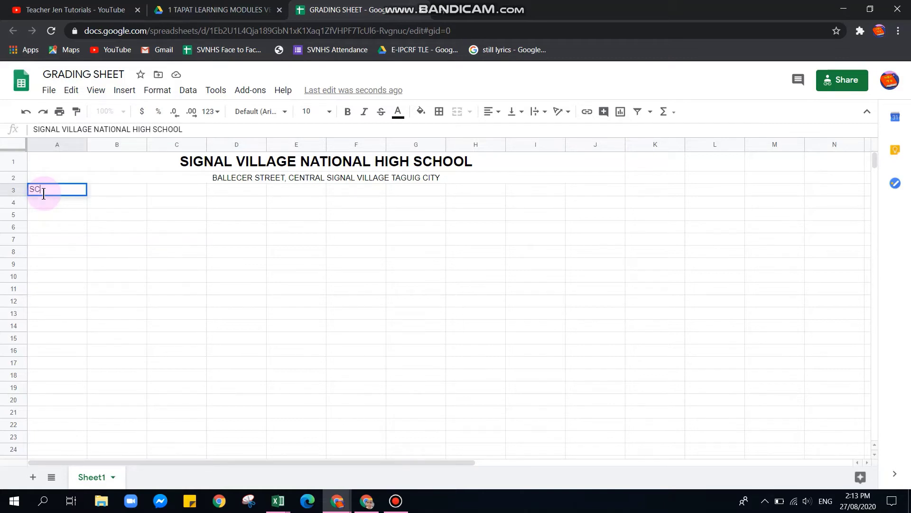
type("HOOL YEA")
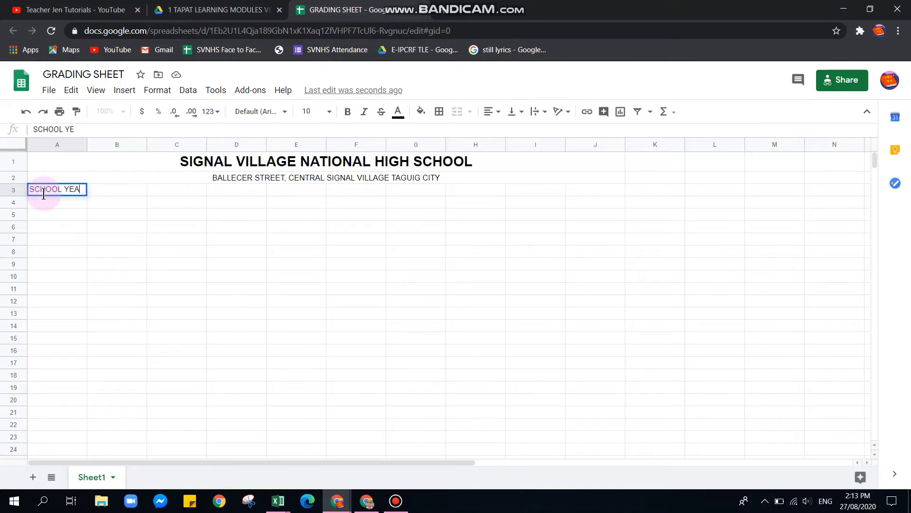
type("R 20202")
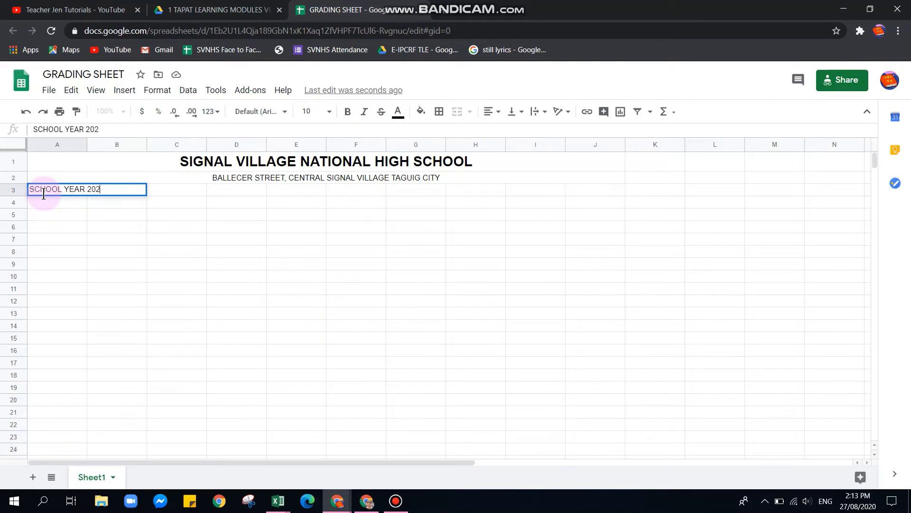
type(" - 2021")
left_click(65, 227)
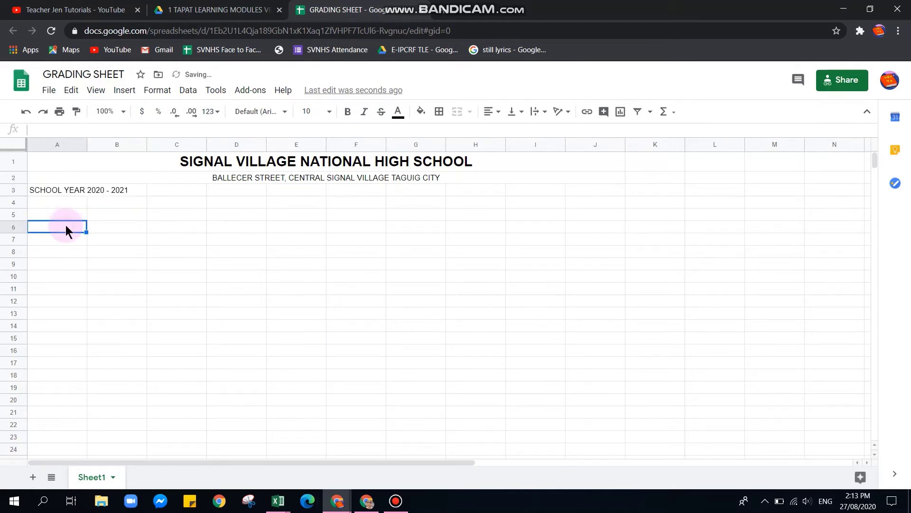
Merge cells A3:J3 and centre the school year line horizontally across them
left_click_drag(48, 188, 582, 185)
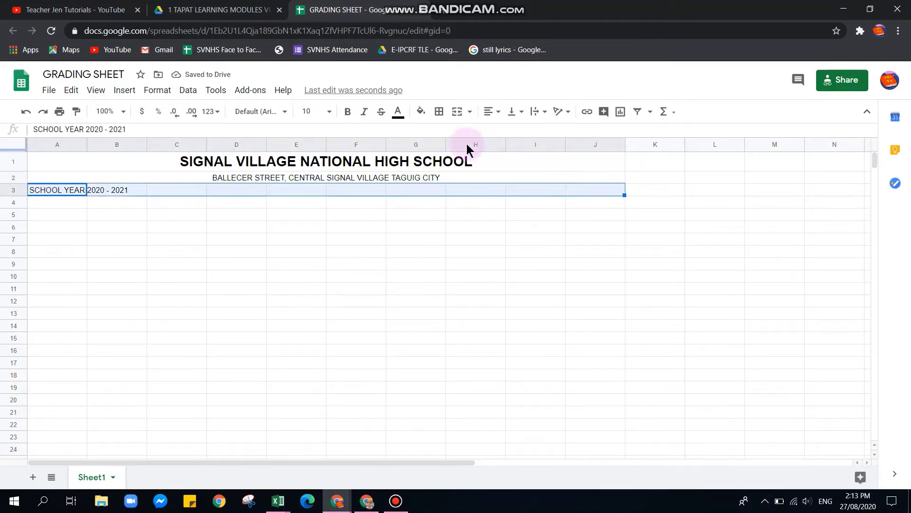
left_click(457, 113)
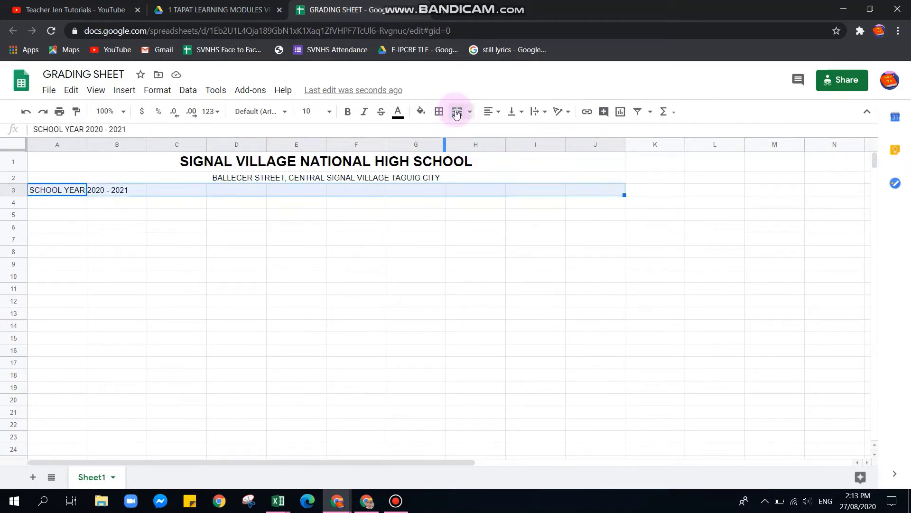
left_click(489, 112)
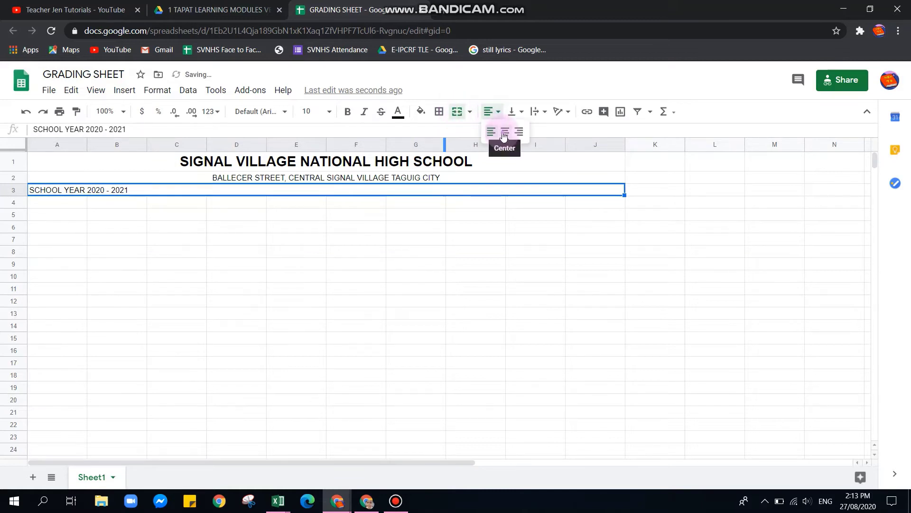
left_click(505, 132)
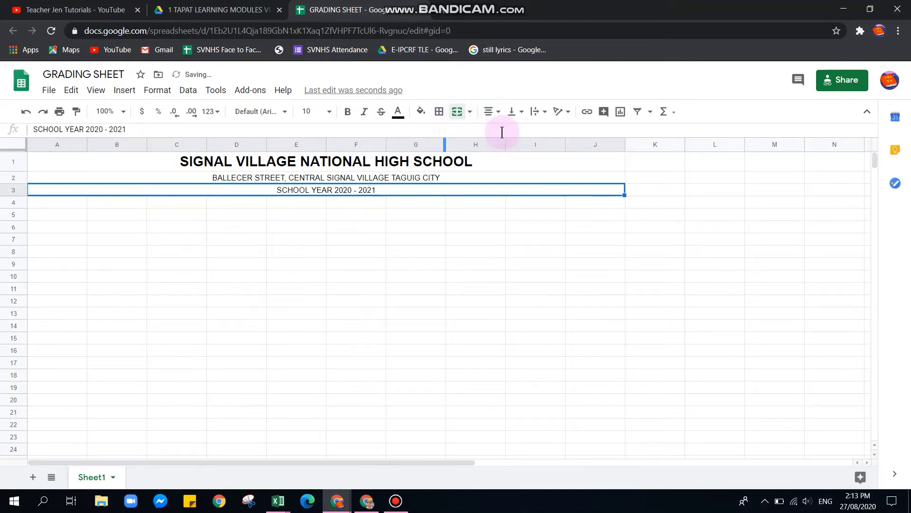
Set the school year line in row 3 to font size 12 and make it bold
left_click(328, 112)
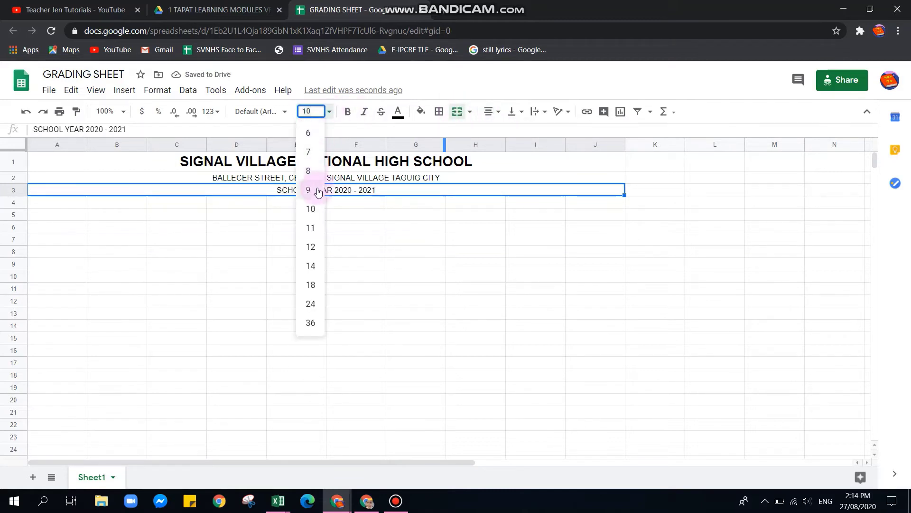
left_click(311, 247)
left_click(311, 246)
left_click(304, 192)
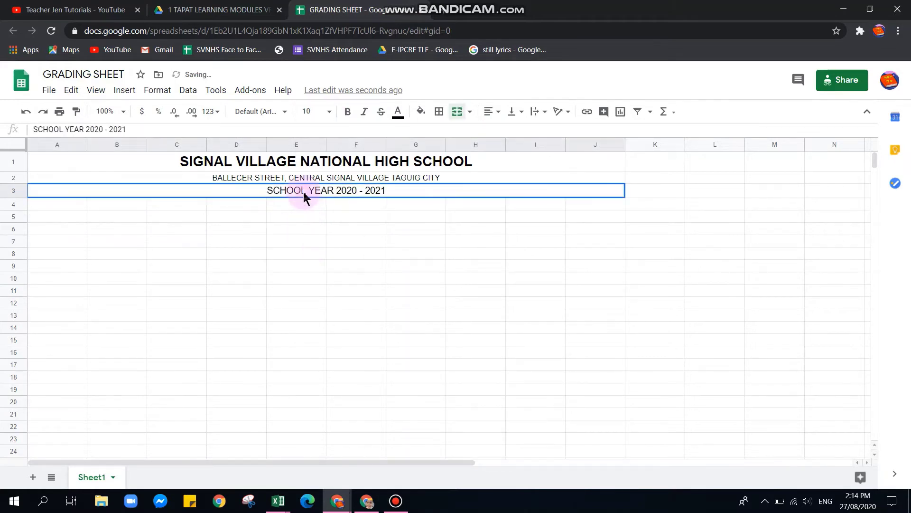
left_click(346, 112)
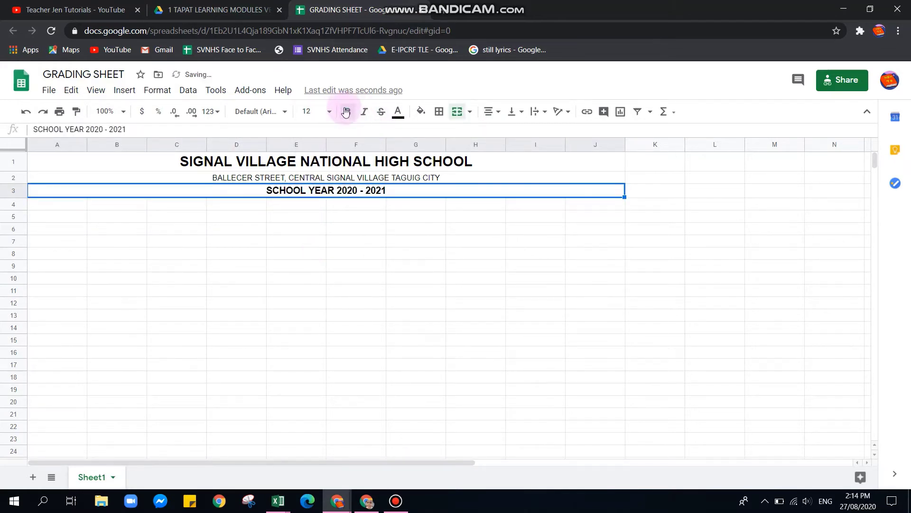
left_click(329, 291)
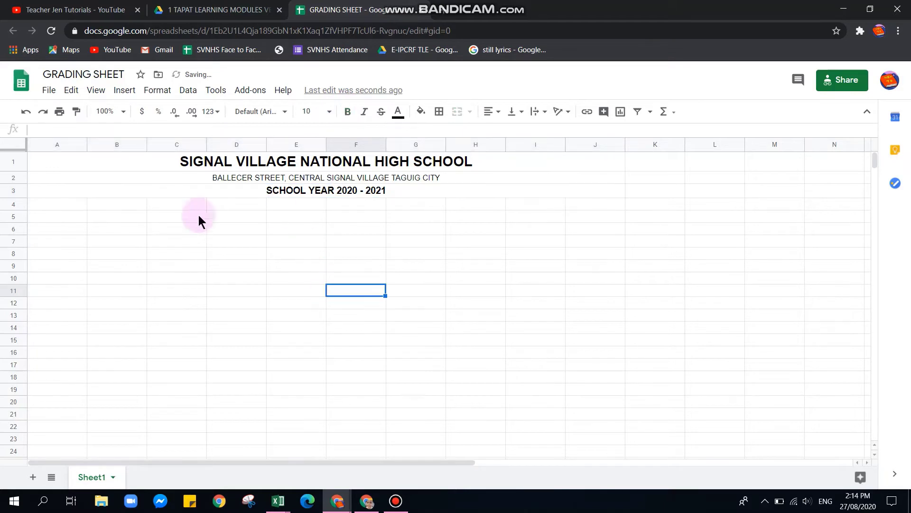
Enter the subject name FILIPINO in cell A4
left_click(51, 208)
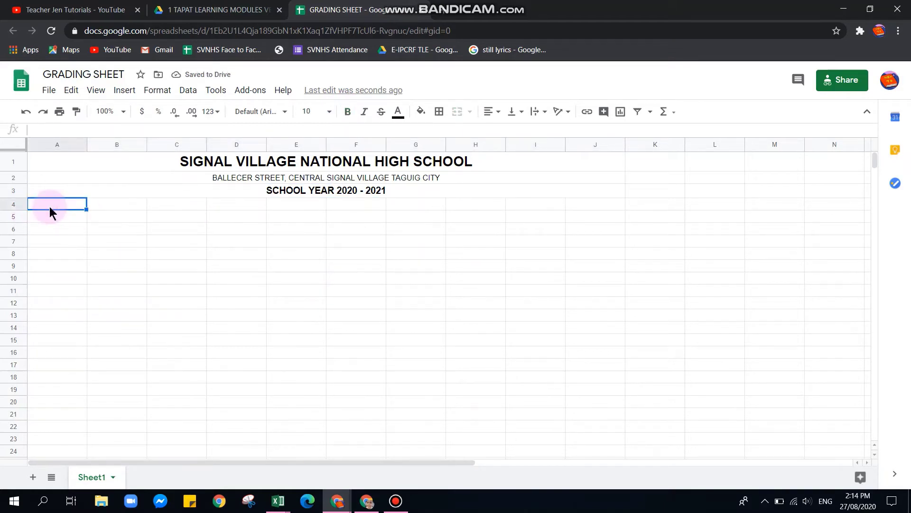
type("F")
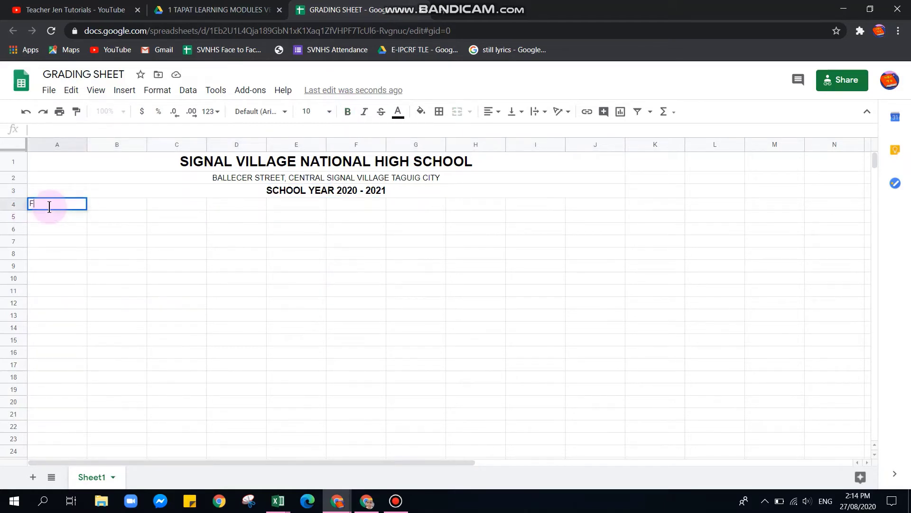
type("ILIPINO")
key("Return")
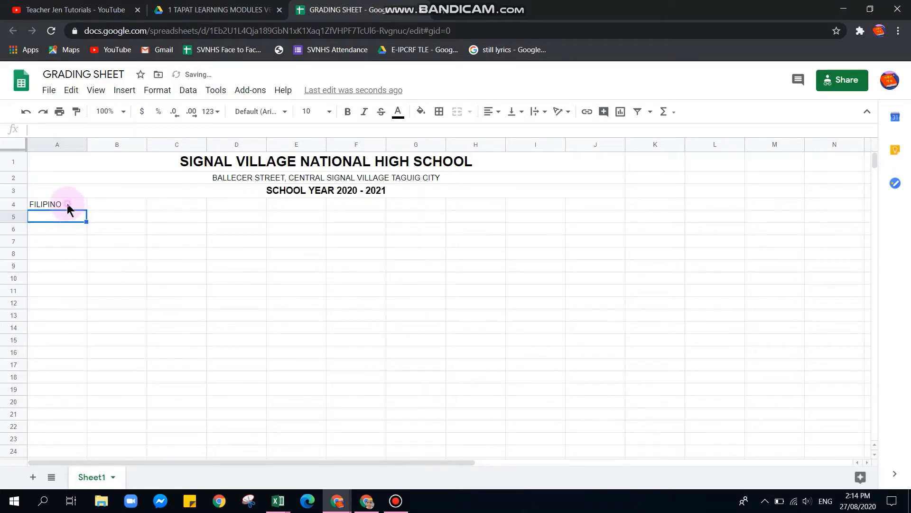
Merge cells A4:J4 and centre the subject name horizontally across them
left_click(69, 209)
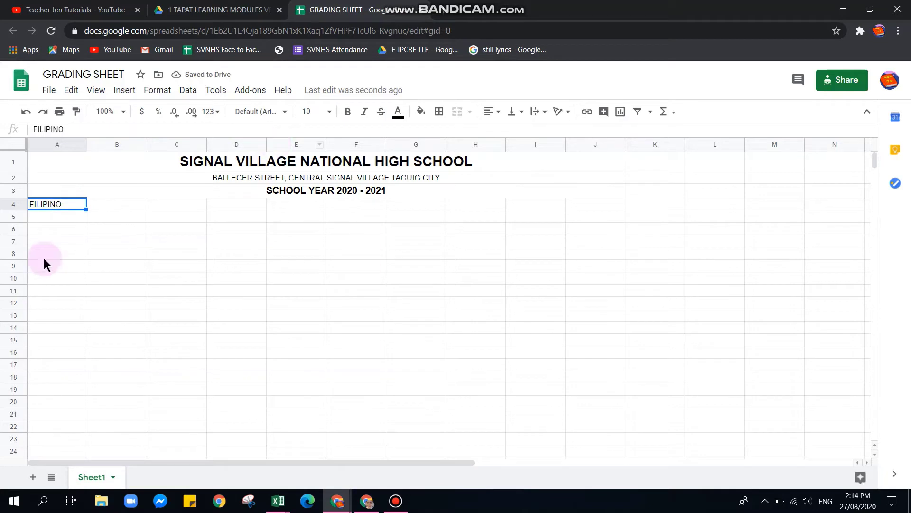
left_click_drag(284, 189, 614, 210)
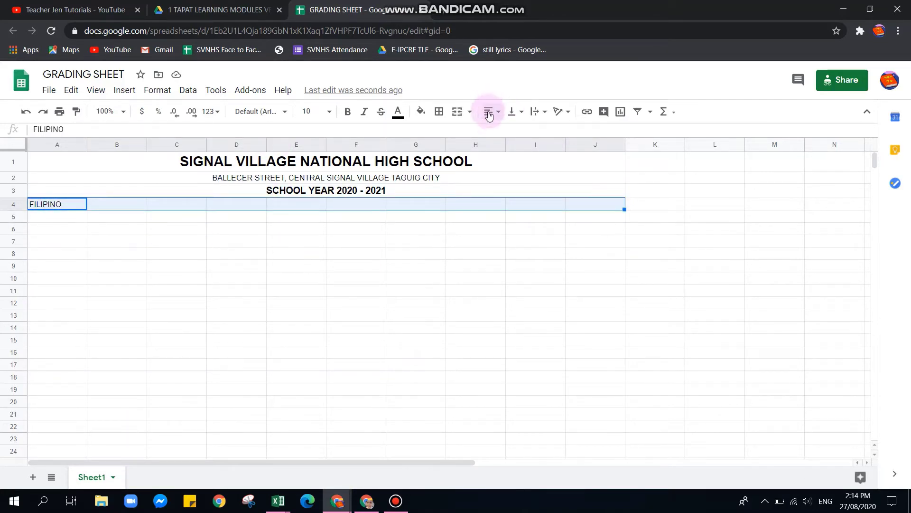
left_click(458, 115)
left_click(489, 112)
left_click(506, 132)
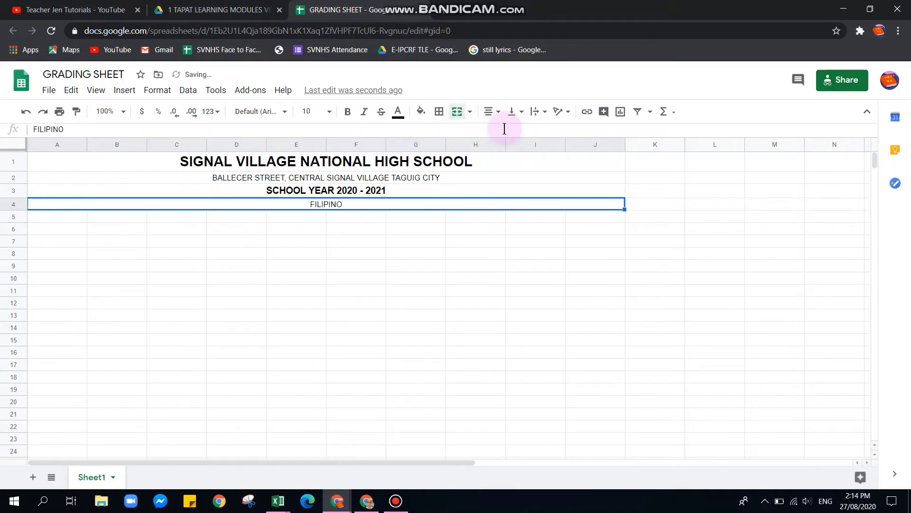
Make the subject name FILIPINO in row 4 bold and set its font size to 18
left_click(348, 112)
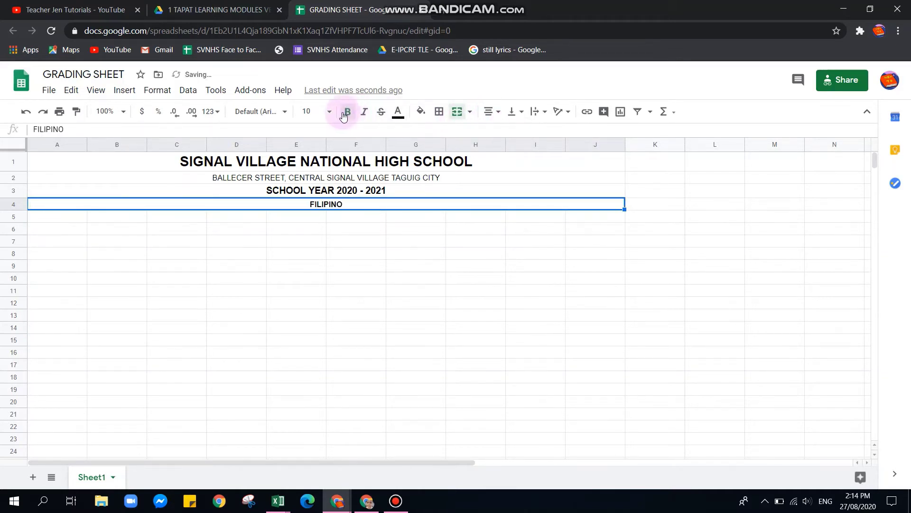
left_click(332, 115)
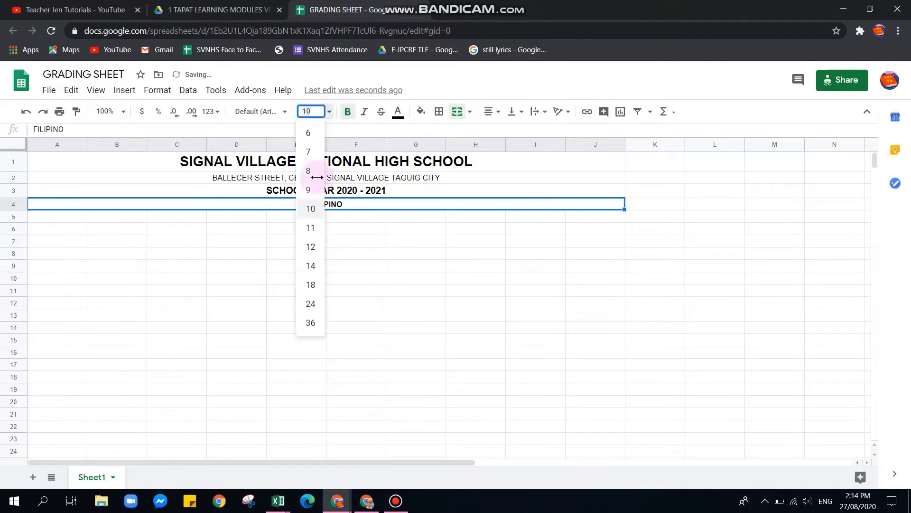
left_click(311, 285)
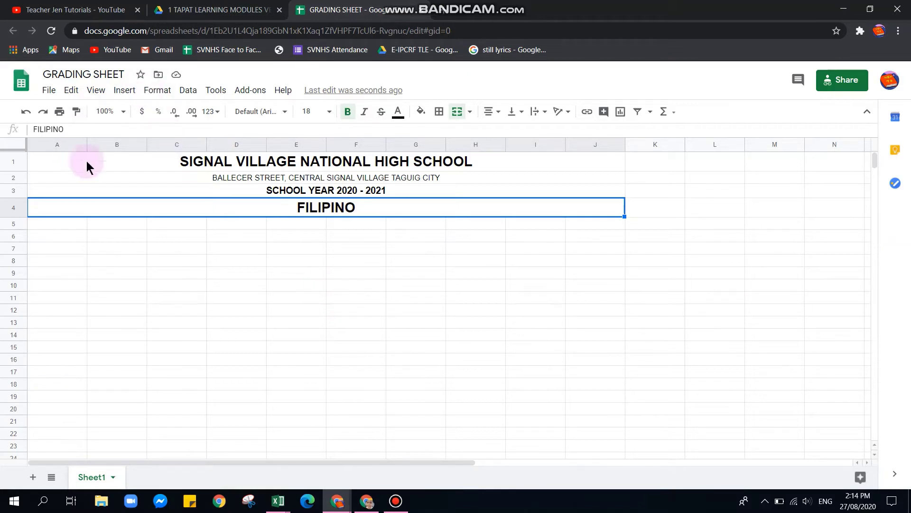
Insert the school logo SVNHS_LOGO-removebg-preview from the LOGOS folder in Downloads as an image over the cells, and select it
left_click(116, 94)
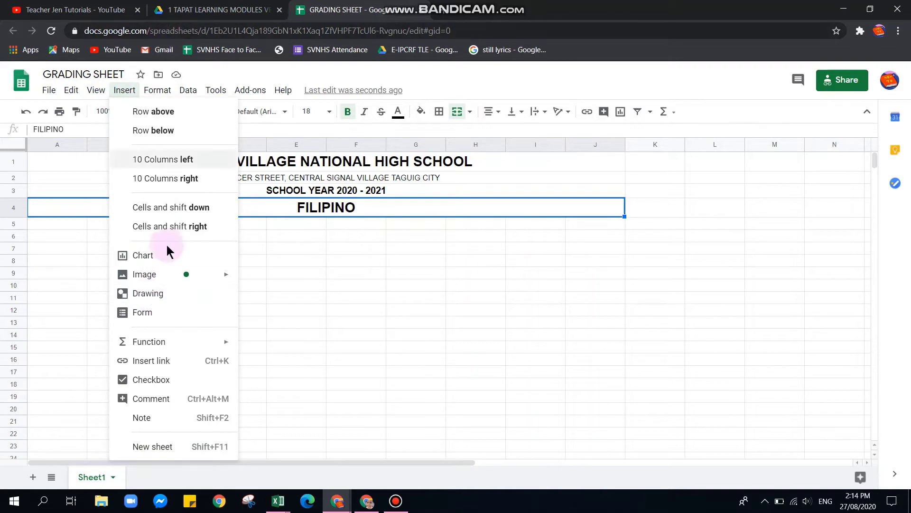
mouse_move(183, 283)
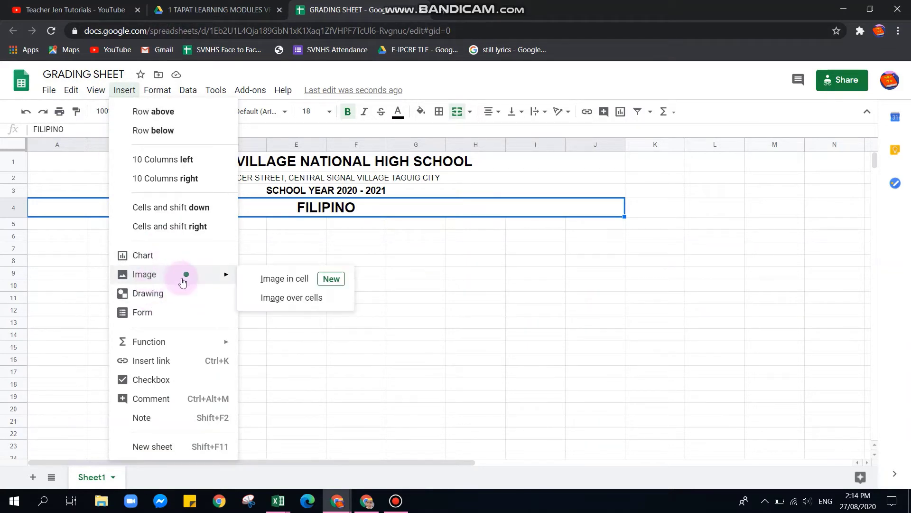
left_click(278, 305)
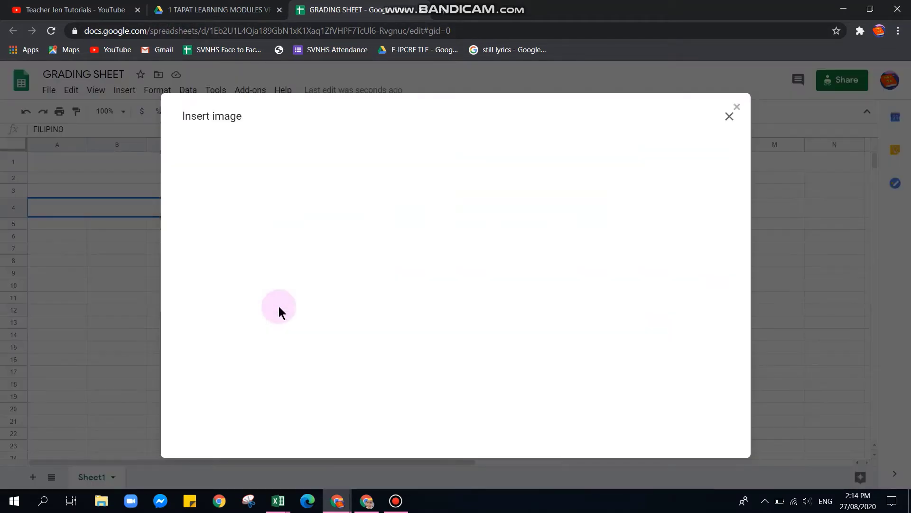
left_click(455, 349)
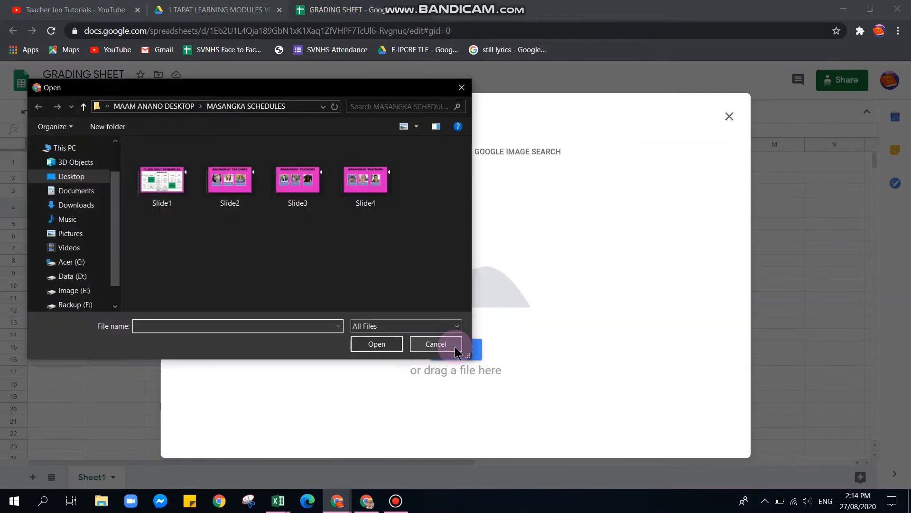
left_click(89, 205)
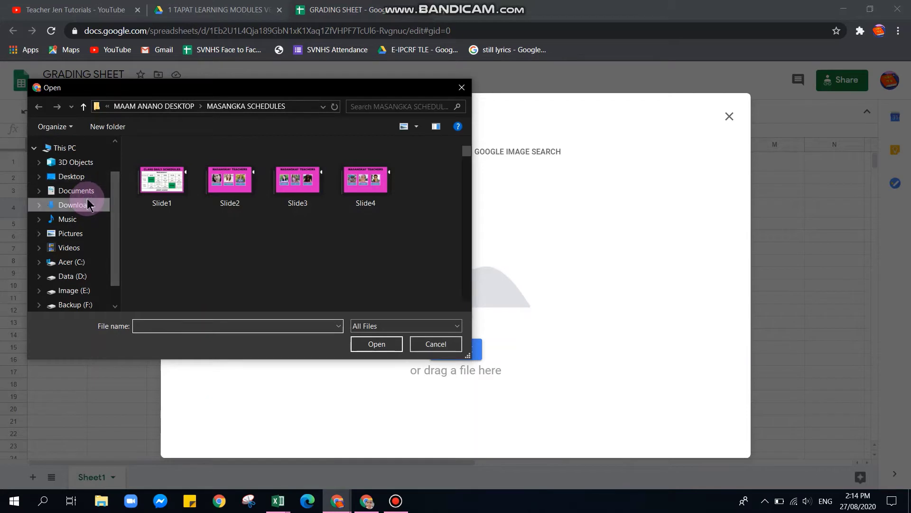
double_click(415, 273)
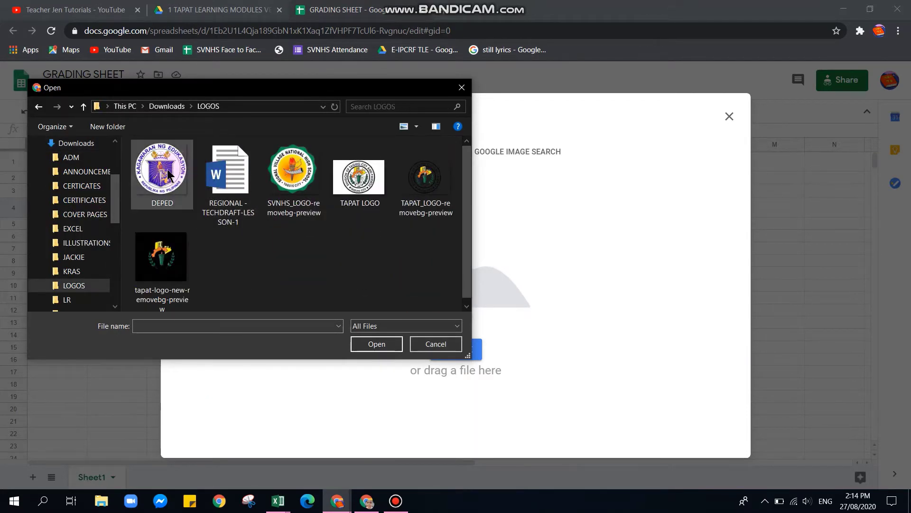
left_click(167, 169)
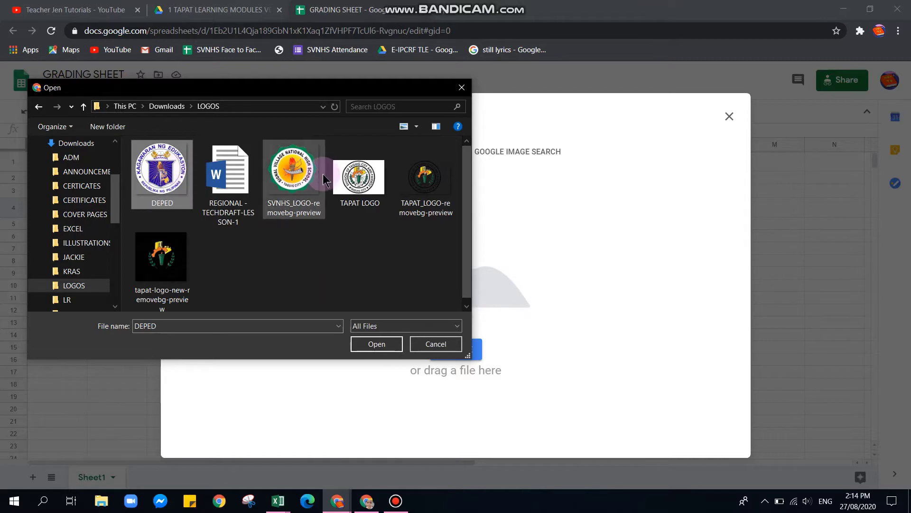
left_click(303, 183)
left_click(371, 344)
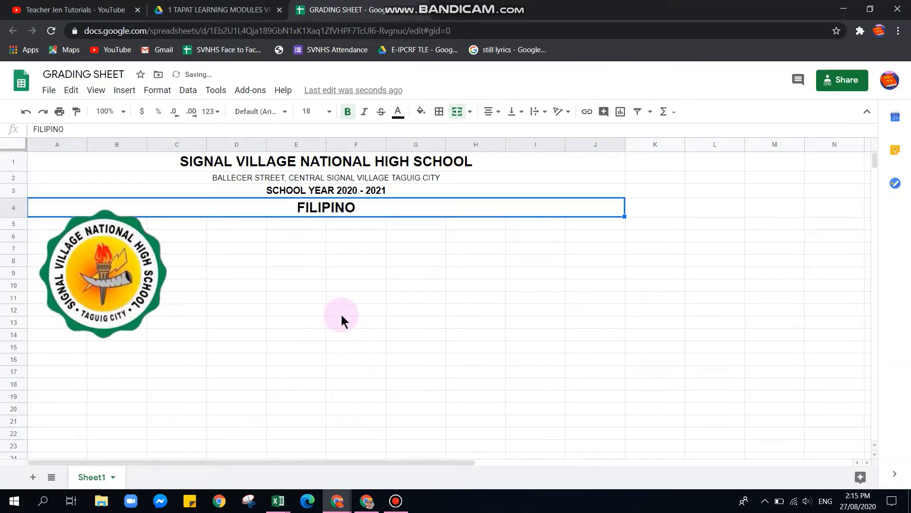
left_click(147, 284)
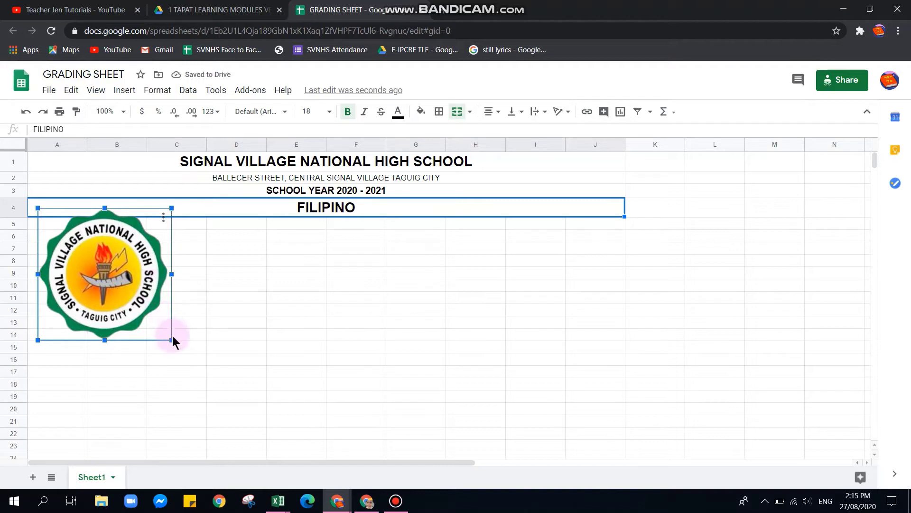
Shrink the school logo and place it over columns A and B, beside the heading in rows 1 to 4
left_click_drag(172, 337, 110, 201)
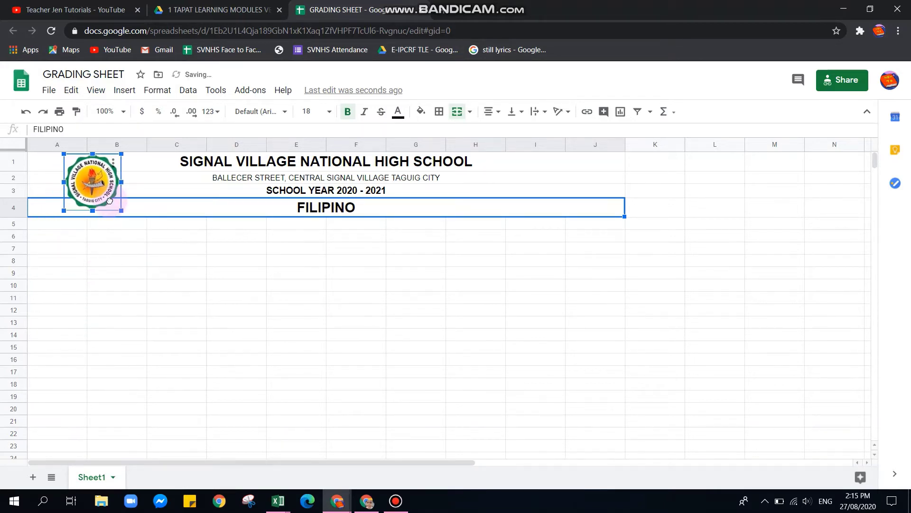
left_click(133, 270)
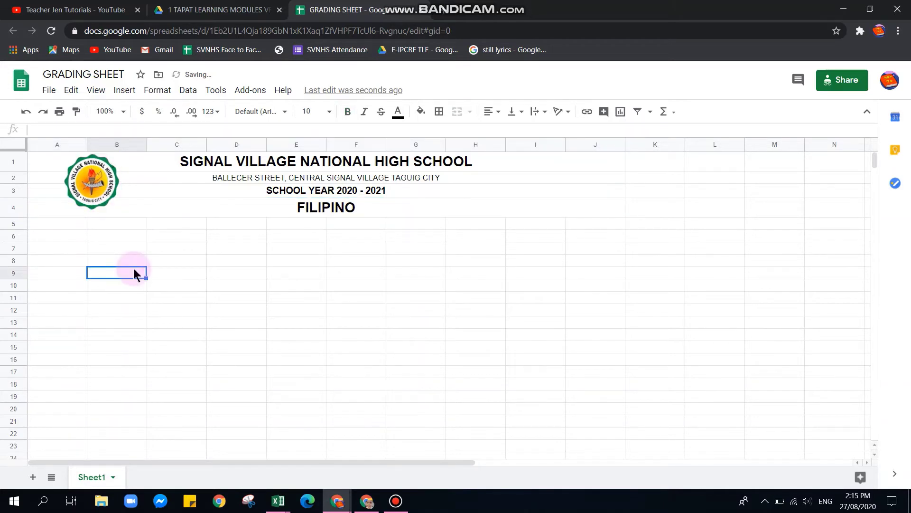
Upload the Kagawaran ng Edukasyon logo from the computer and insert it as an image over the cells
left_click(127, 90)
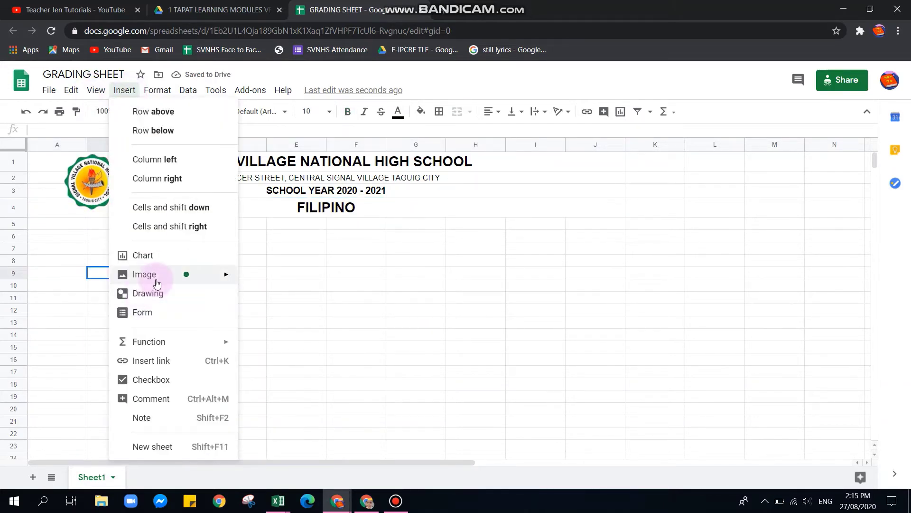
mouse_move(156, 278)
left_click(304, 303)
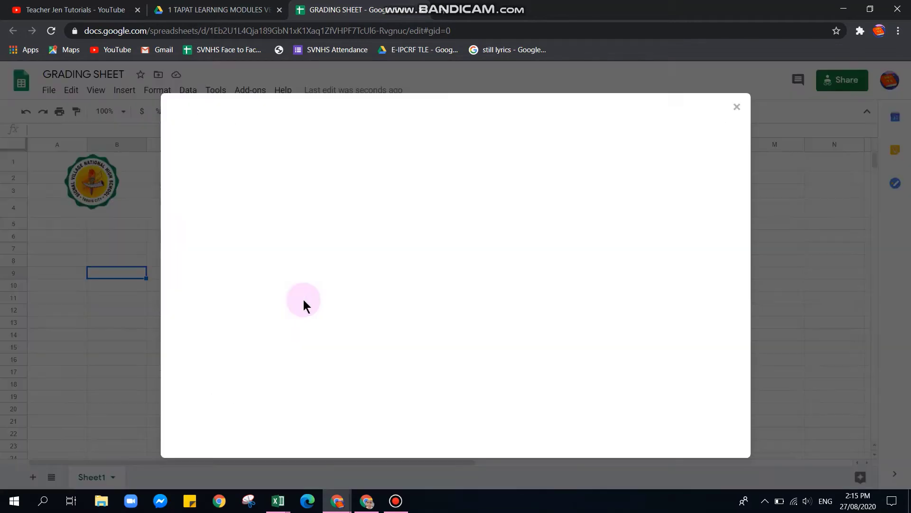
left_click(457, 348)
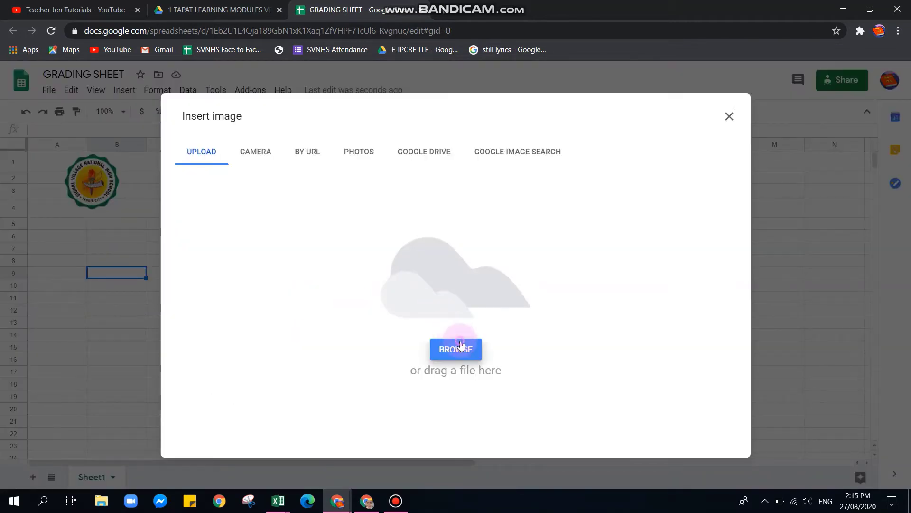
left_click(161, 173)
left_click(378, 345)
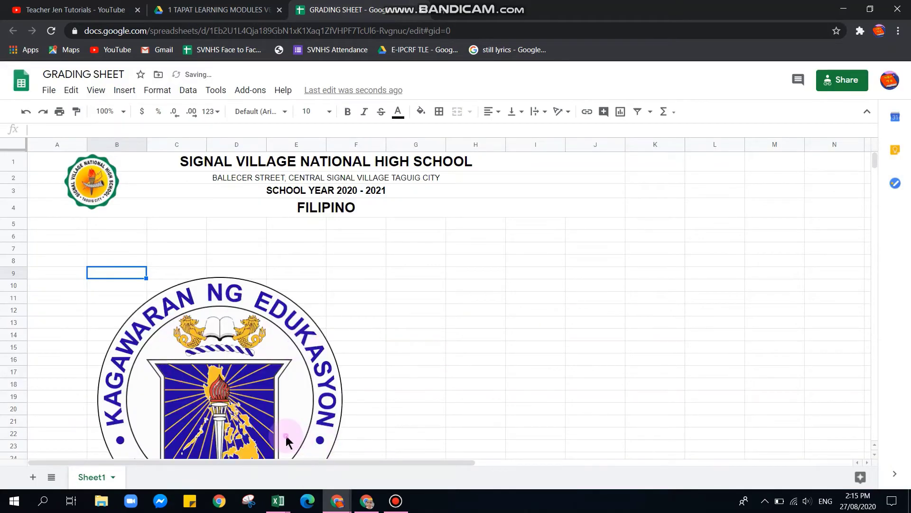
Shrink the Kagawaran ng Edukasyon logo to match the school logo and place it around column I in rows 1 to 4
left_click_drag(97, 277, 245, 398)
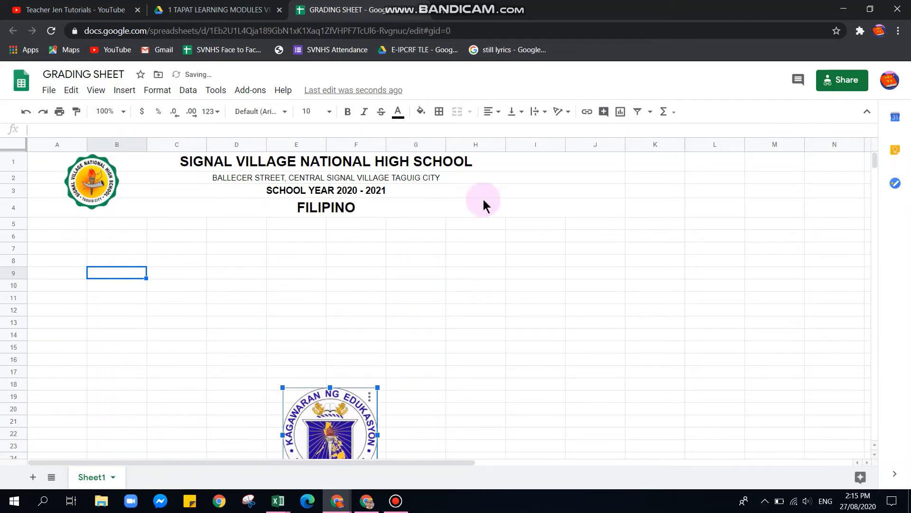
left_click_drag(422, 419, 573, 207)
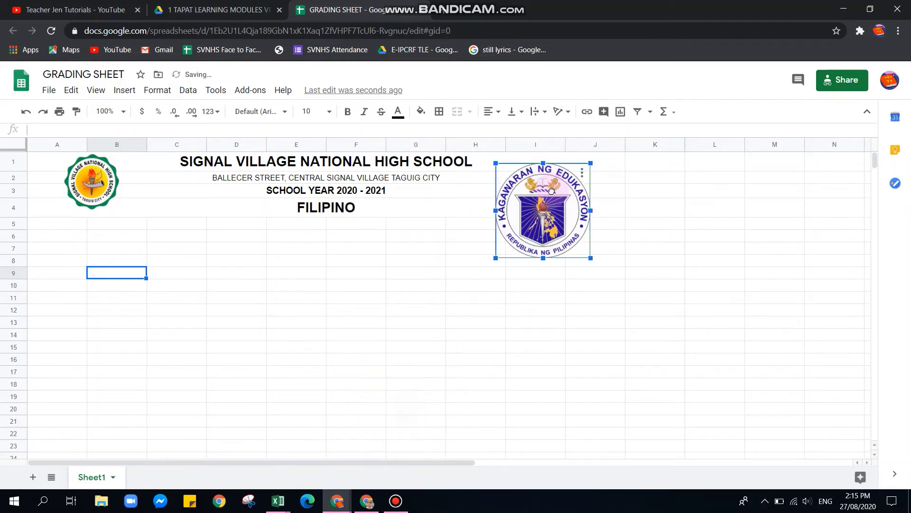
left_click_drag(589, 247, 554, 205)
left_click(389, 284)
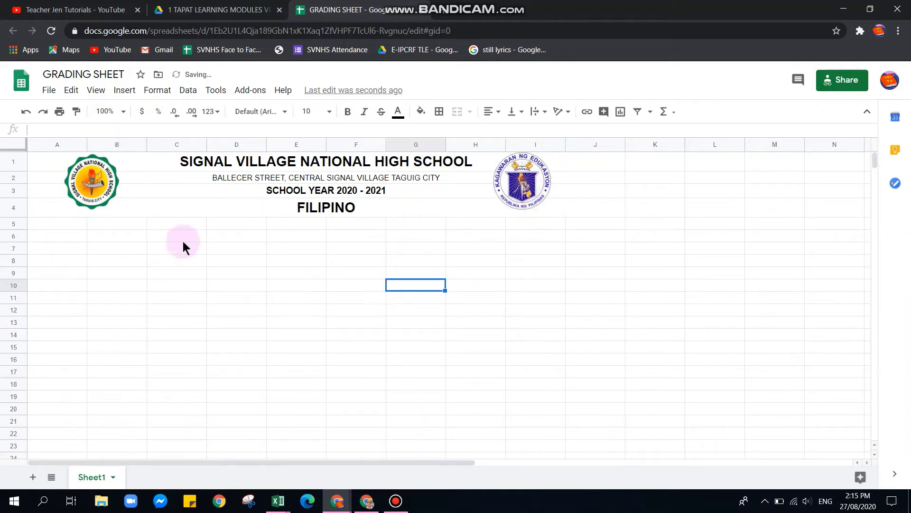
Enter the column headings NO. in cell A5 and LRN in cell B5
left_click(42, 226)
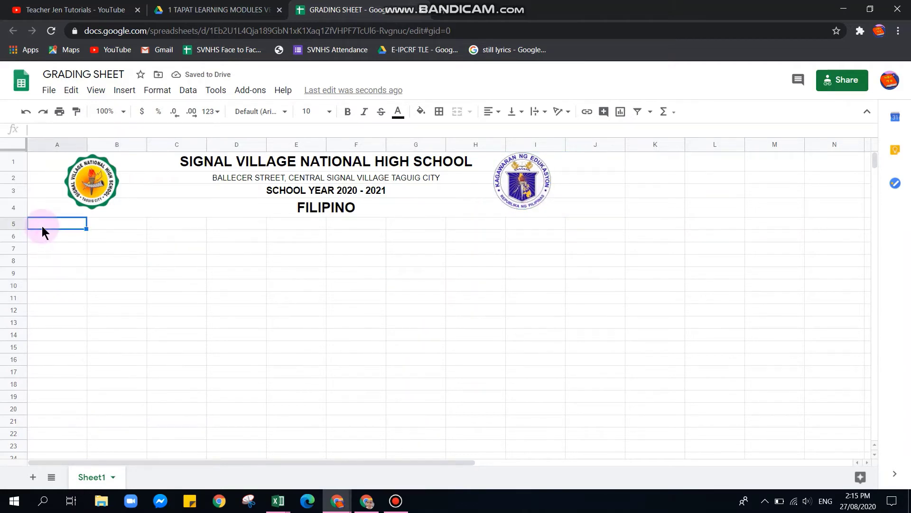
type("NO.")
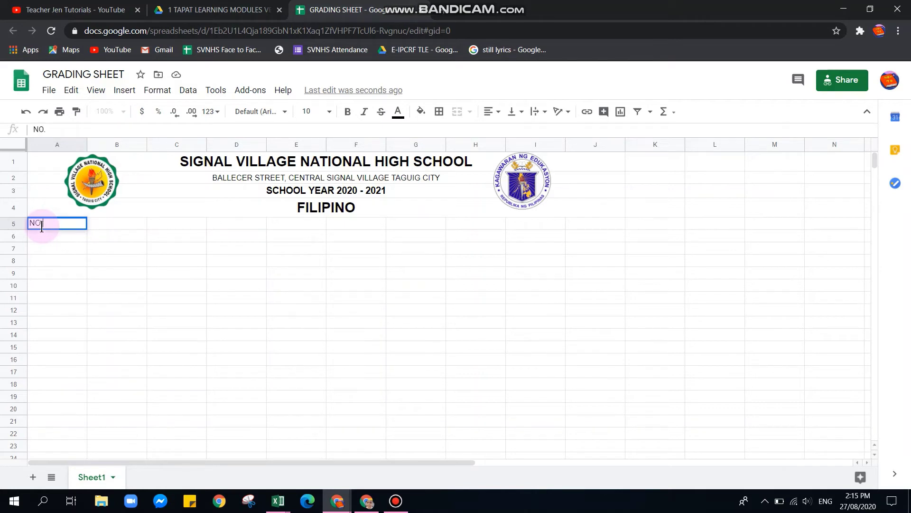
key("Tab")
type("LRN")
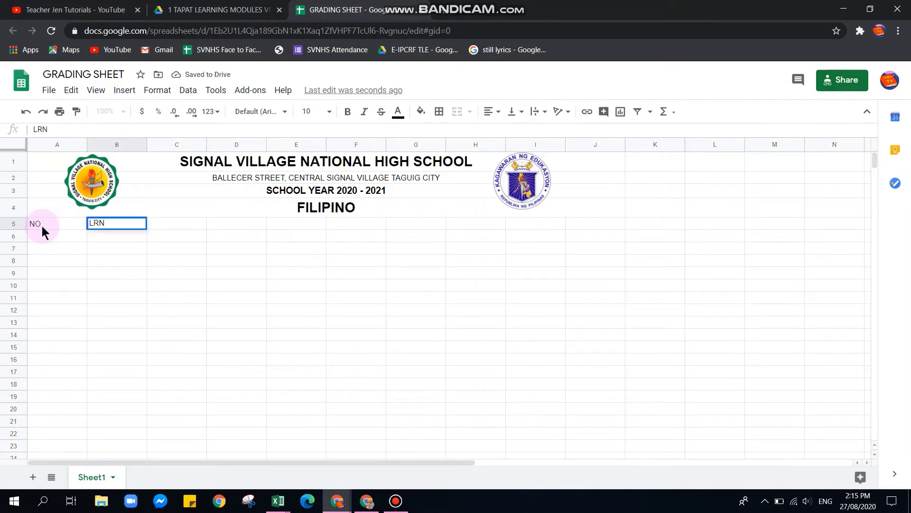
key("Tab")
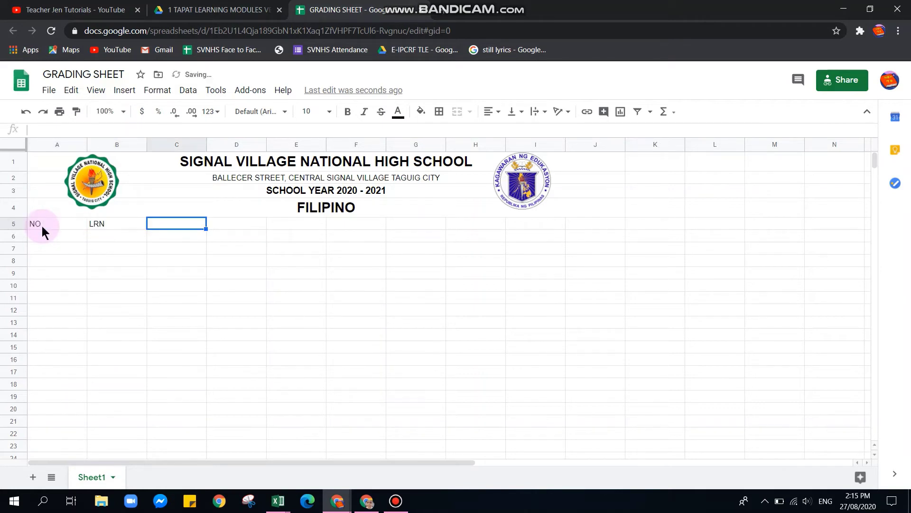
left_click(42, 226)
type("N")
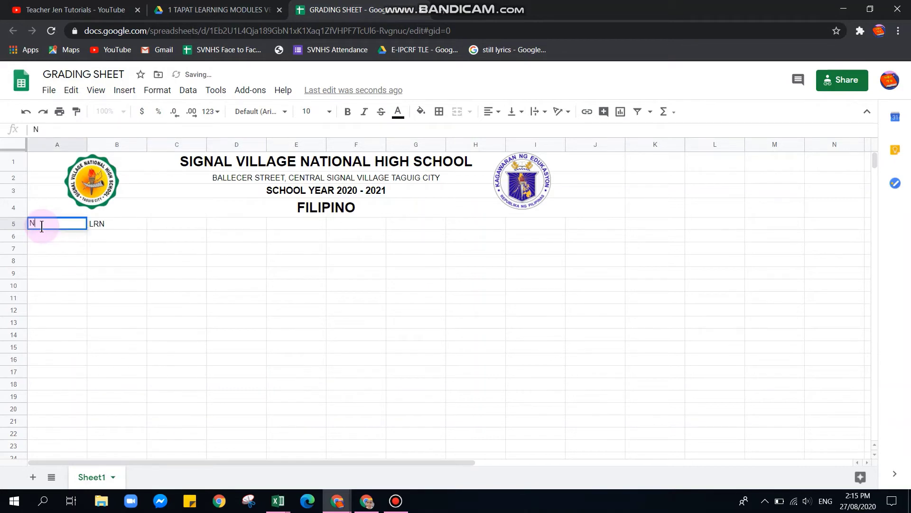
key("Tab")
key("Tab")
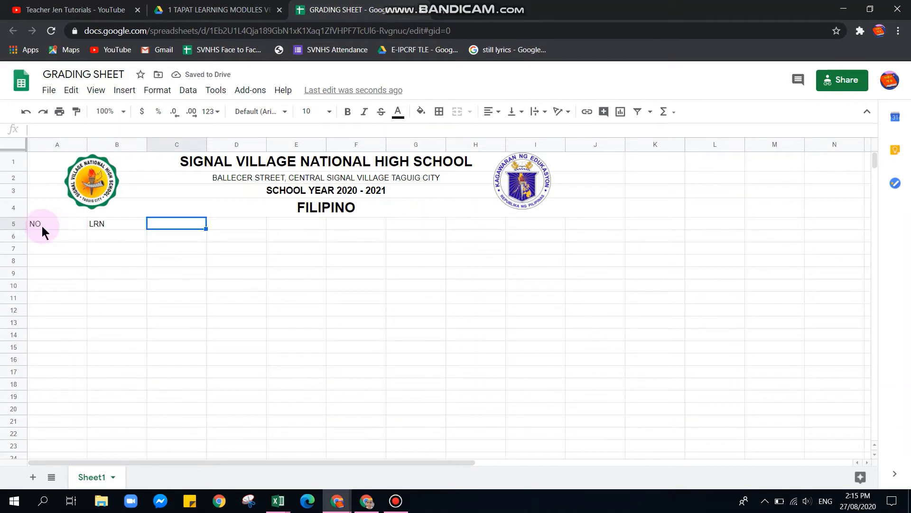
Enter the column heading MALE in cell C5
type("NAME")
key("BackSpace")
key("BackSpace")
key("BackSpace")
key("BackSpace")
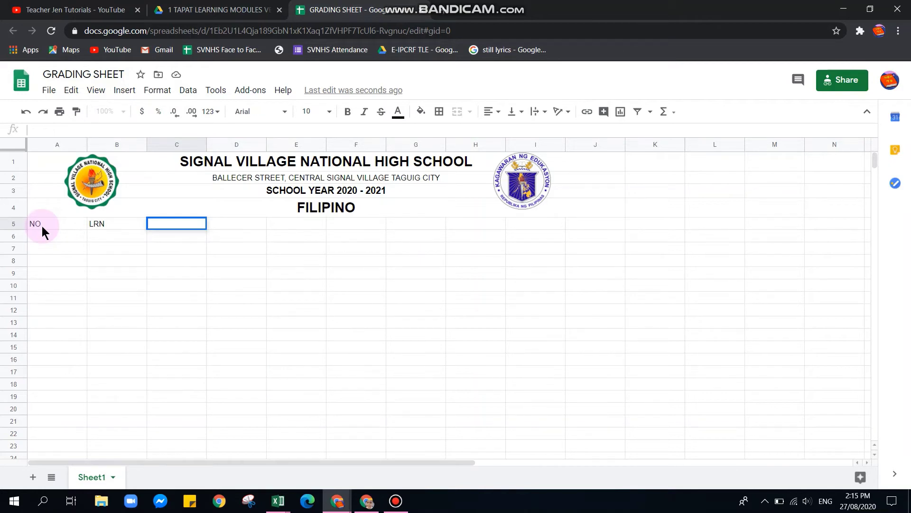
type("MALE")
key("Tab")
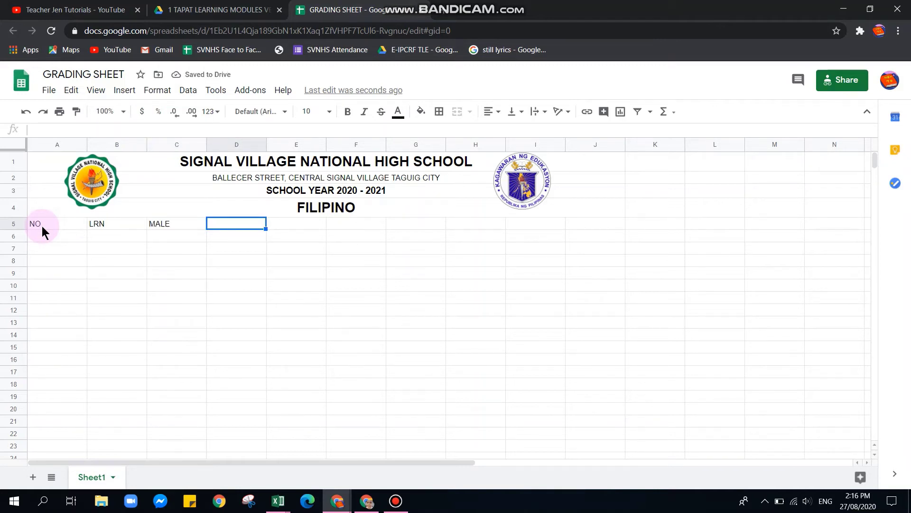
Enter the grading period headings 1ST, 2ND, 3RD and 4TH in cells D5 to G5
type("2ST")
key("BackSpace")
key("BackSpace")
key("BackSpace")
type("1ST")
key("Tab")
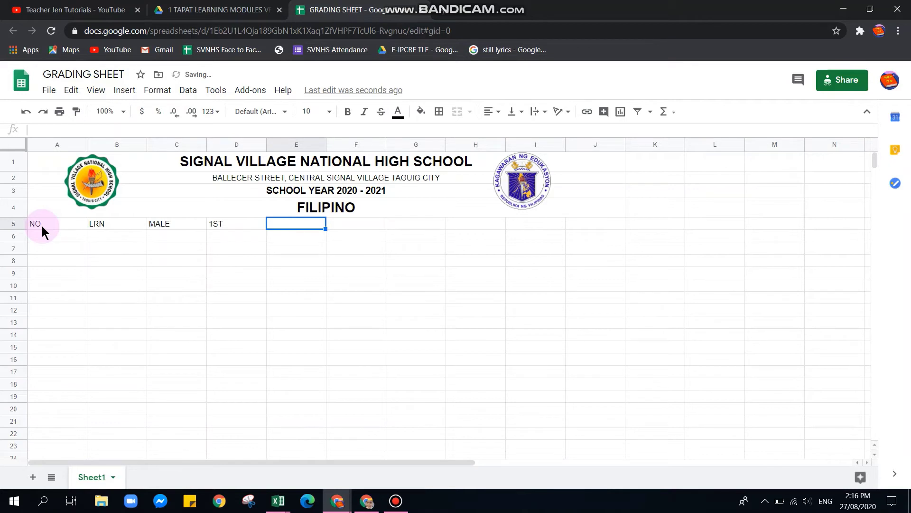
type("2ND")
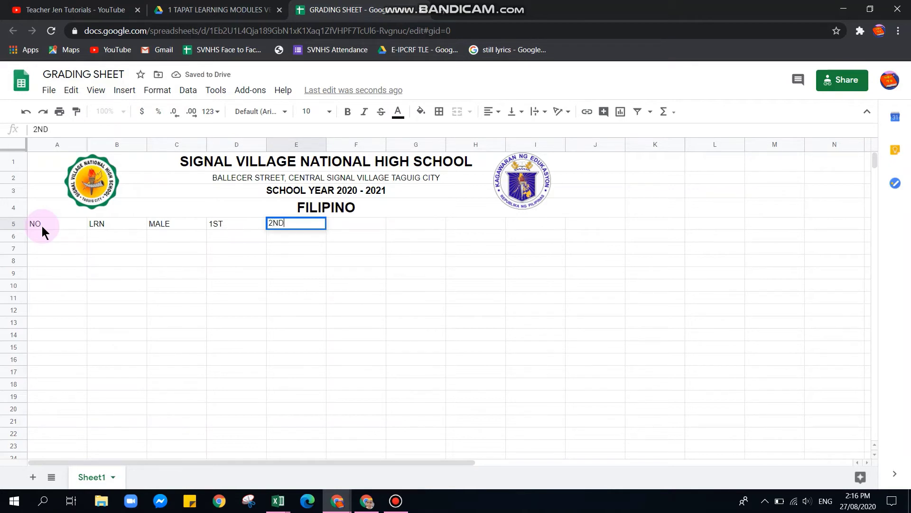
key("Tab")
type("3RD")
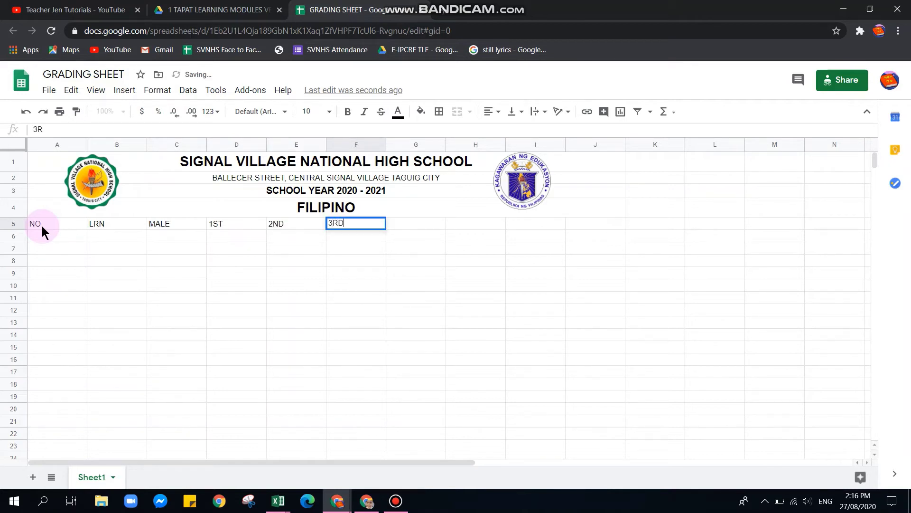
key("Tab")
type("4TH")
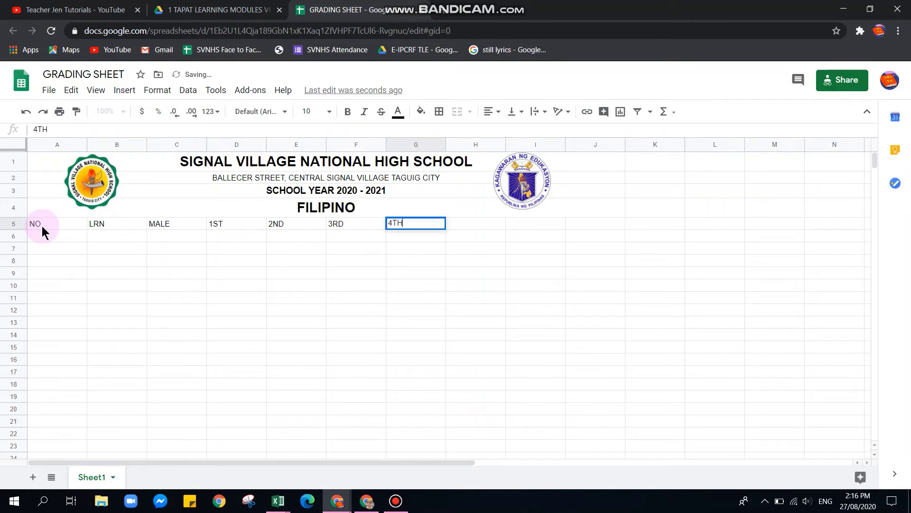
key("Tab")
Enter the column headings FINAL in cell H5 and REMARK in cell I5
type("FINAL")
key("Tab")
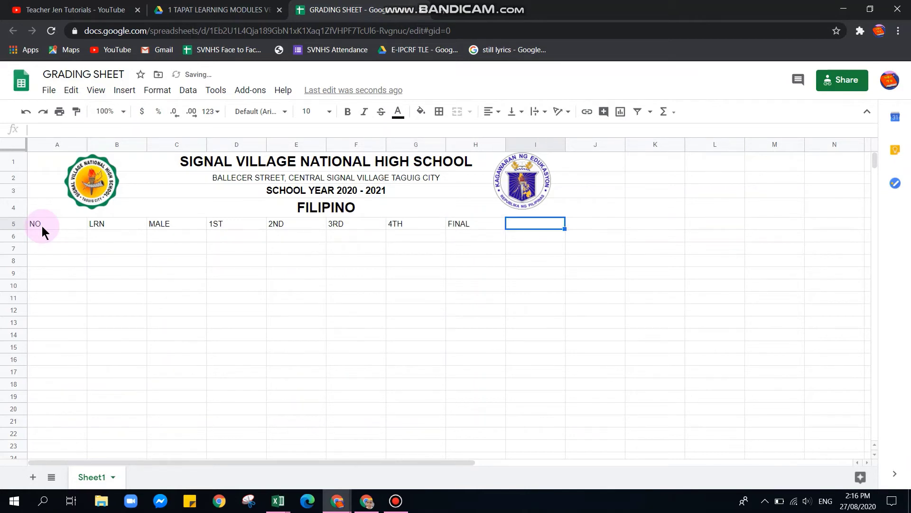
type("REMARKS")
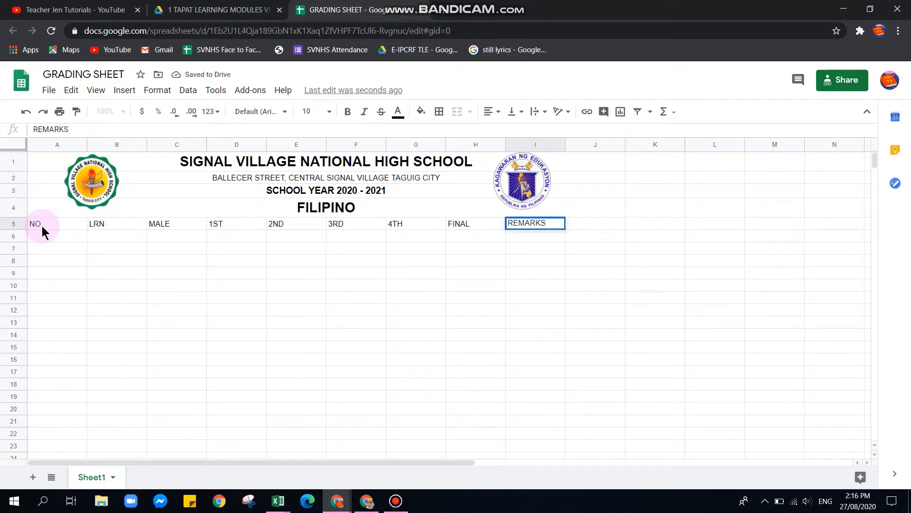
key("BackSpace")
left_click(63, 252)
Make the column headings in A5:I5 bold and centre them horizontally
left_click_drag(50, 224, 531, 222)
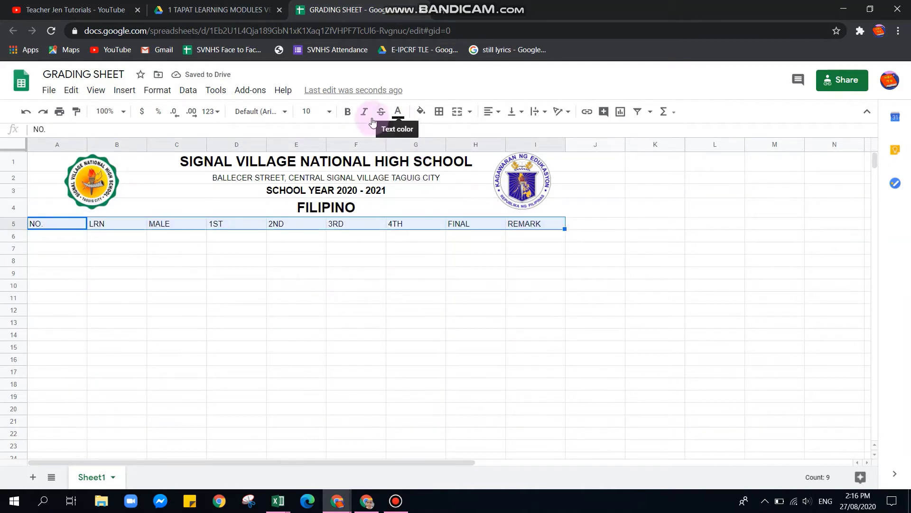
left_click(348, 112)
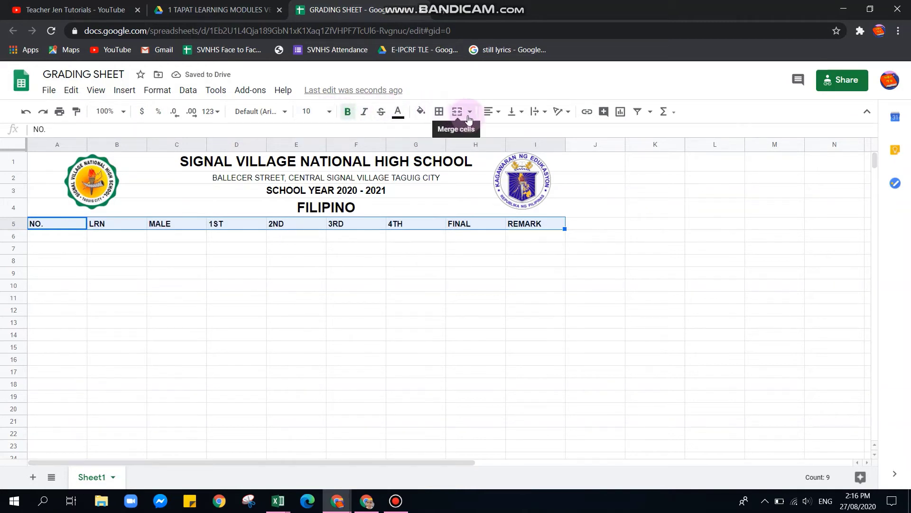
left_click(495, 114)
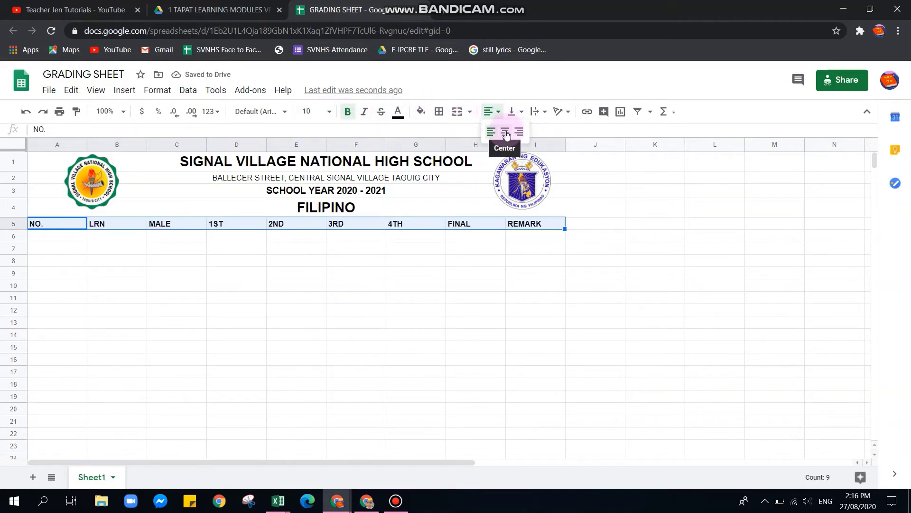
left_click(505, 132)
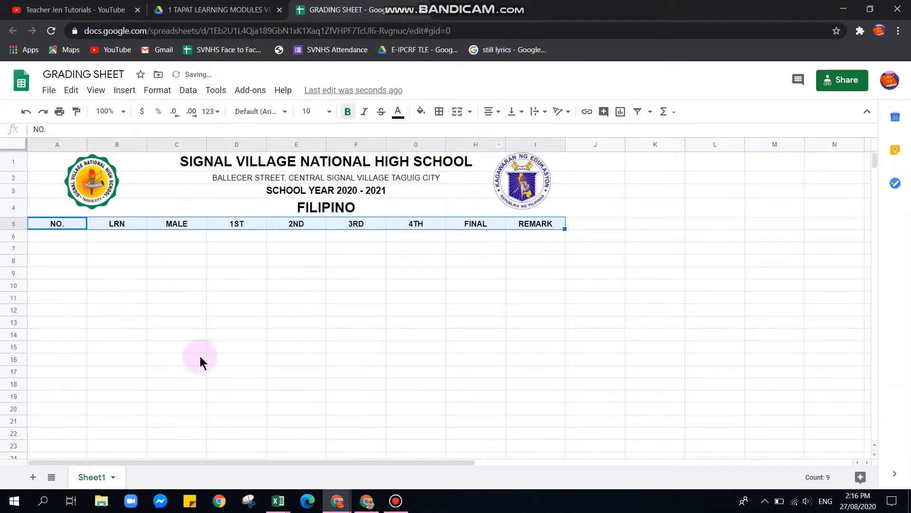
left_click(192, 322)
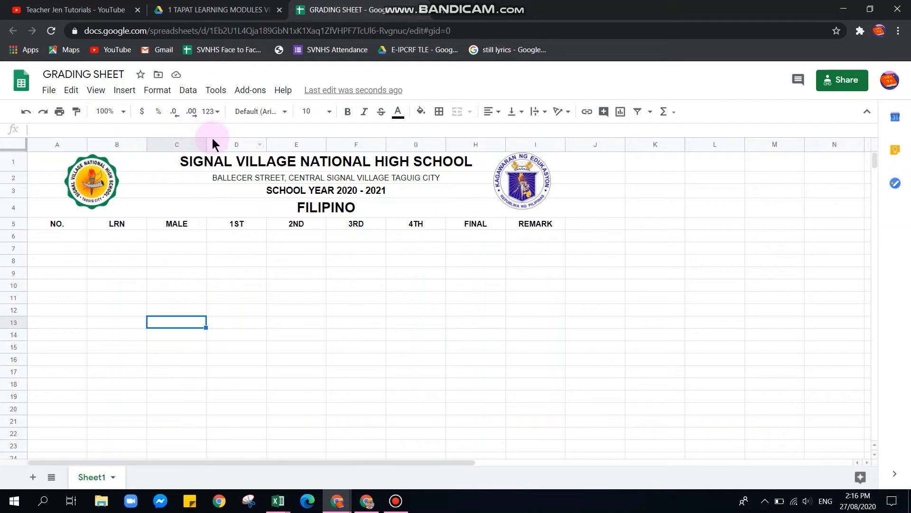
Widen the MALE column C to a little over twice its default width
left_click_drag(206, 140, 269, 144)
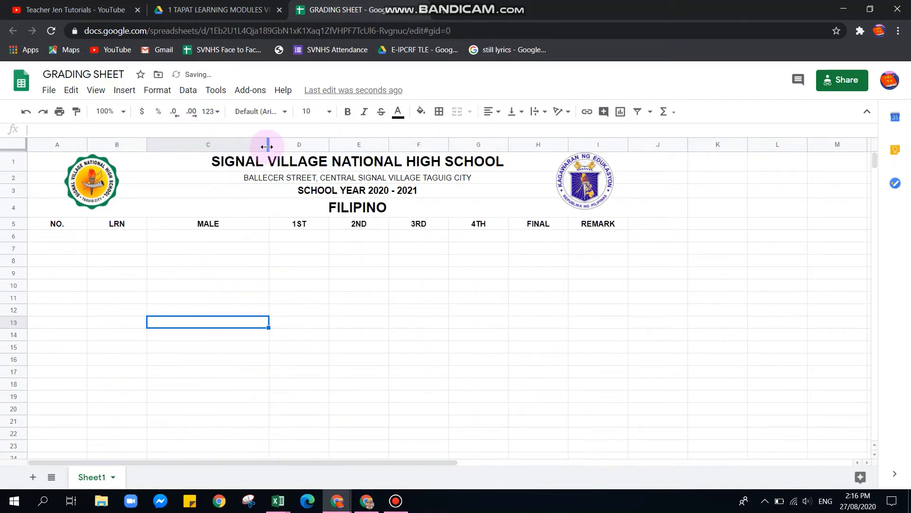
left_click_drag(267, 146, 284, 145)
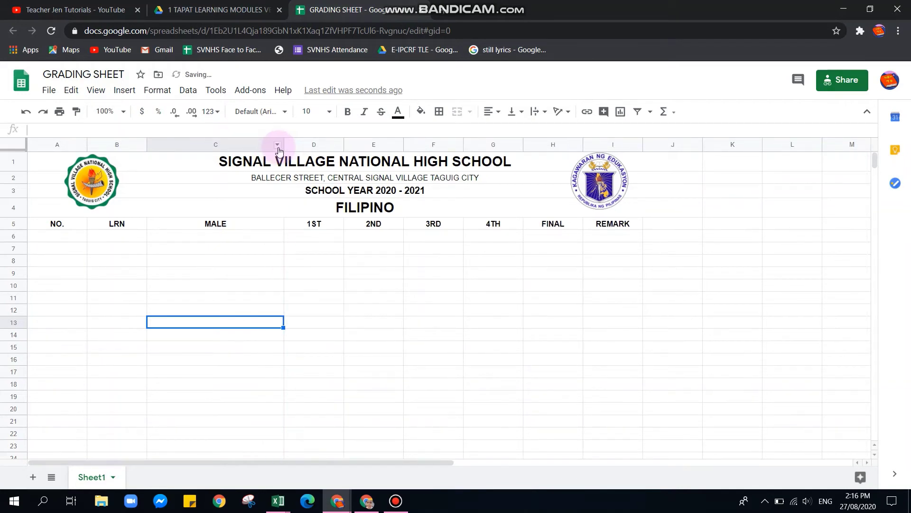
left_click(129, 252)
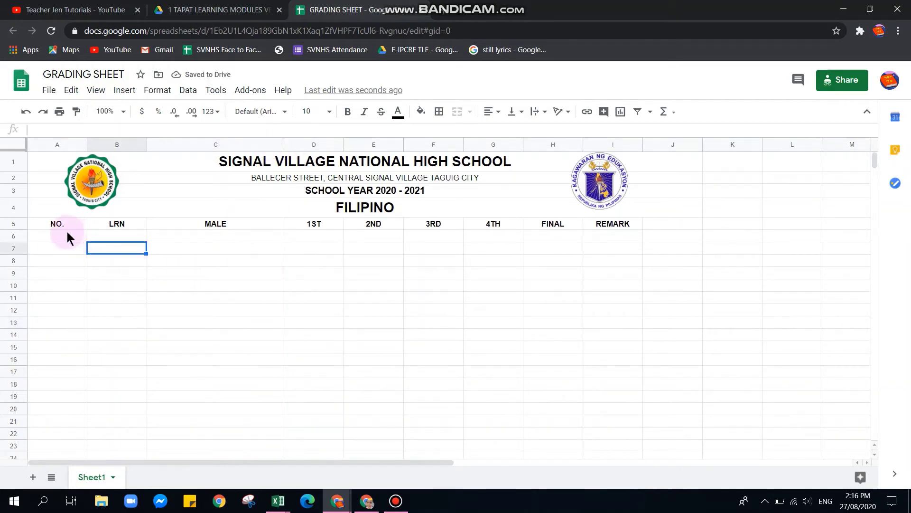
Apply all borders to the range A5:I55
left_click_drag(56, 223, 595, 306)
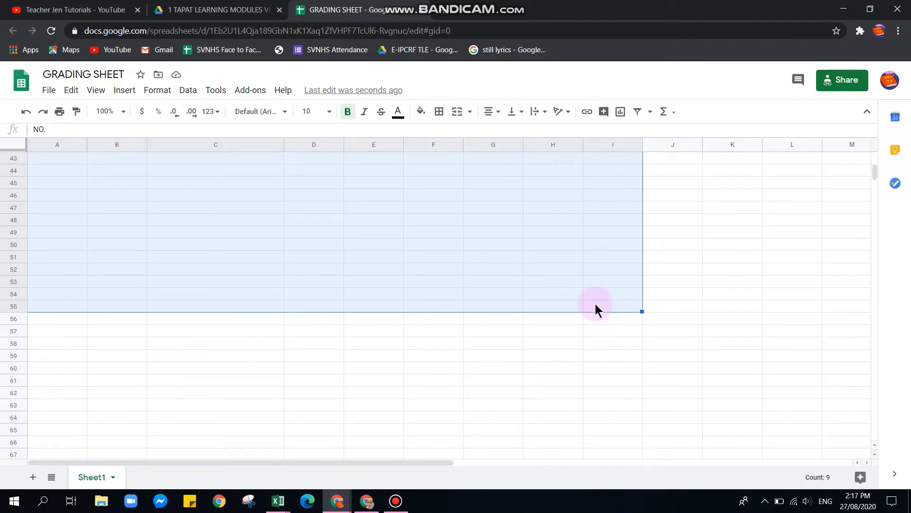
left_click(441, 114)
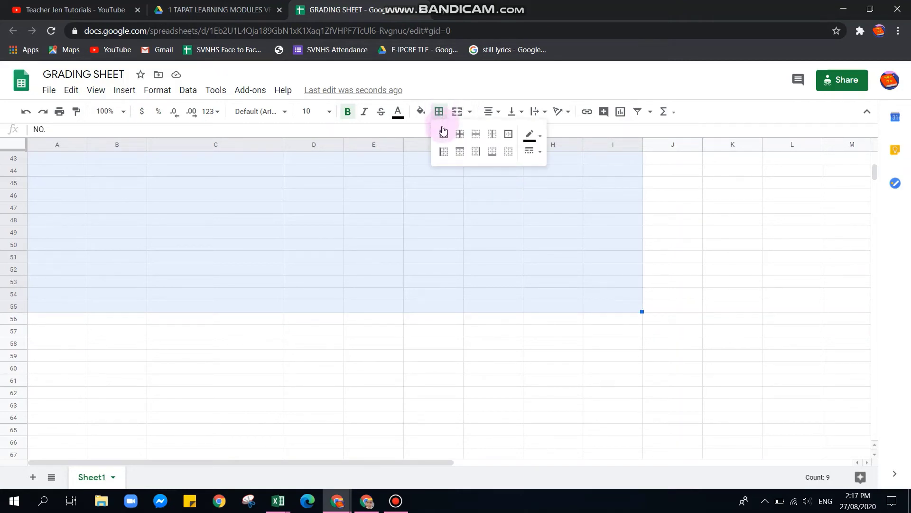
left_click(443, 136)
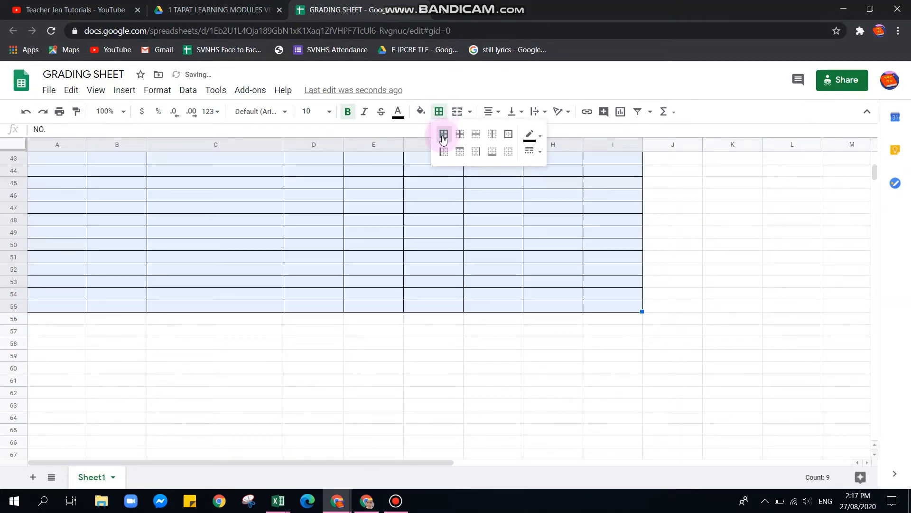
left_click(449, 392)
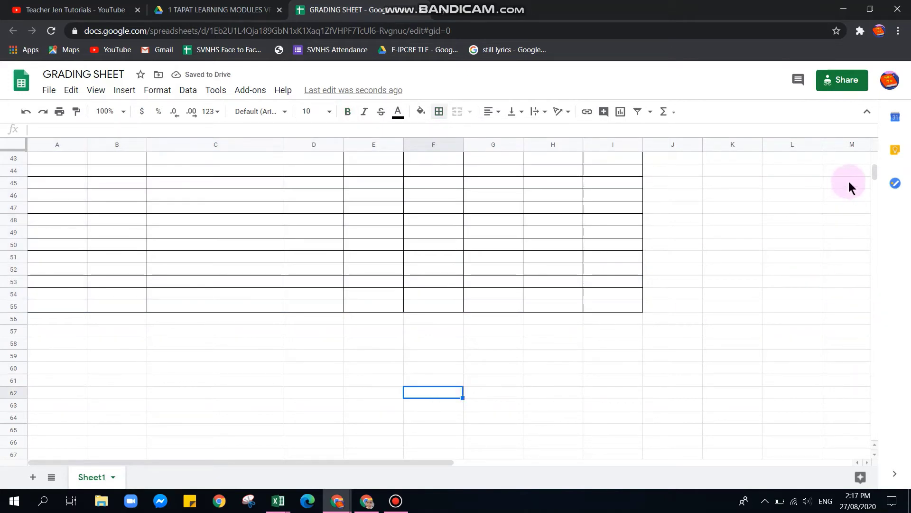
Narrow the NO. column A to under half its width, widen the LRN column B by about half, and slightly widen the MALE column C
left_click_drag(875, 170, 874, 144)
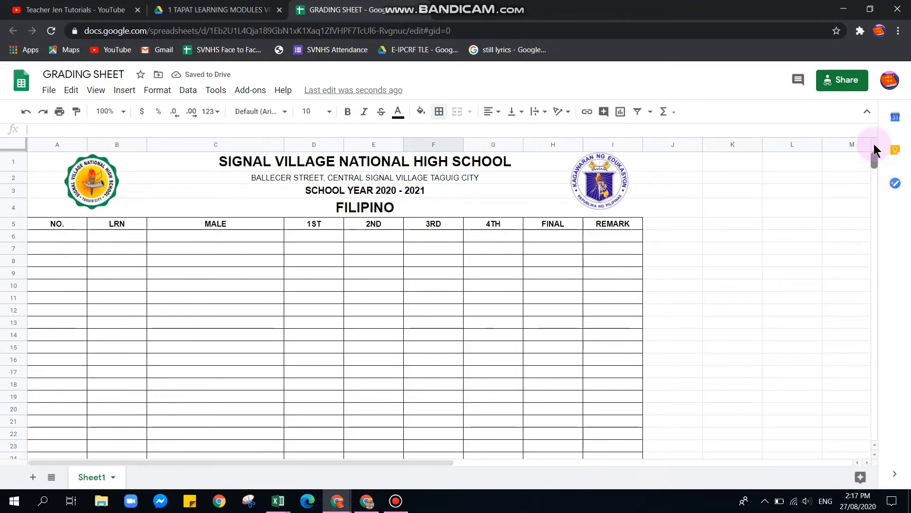
left_click(392, 371)
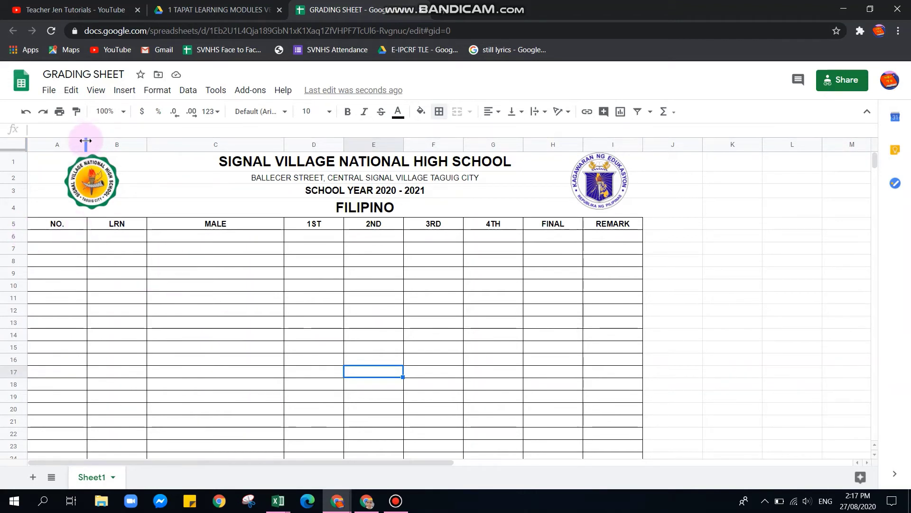
left_click_drag(87, 142, 52, 141)
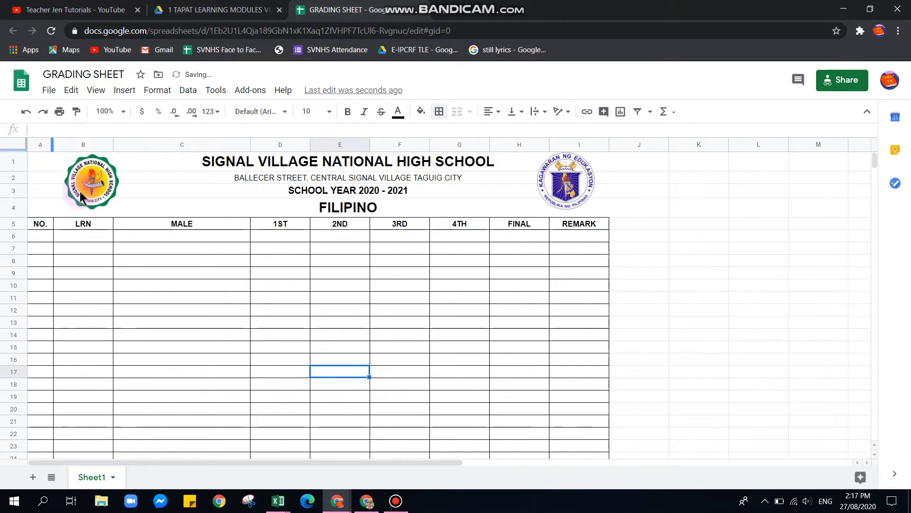
left_click_drag(113, 144, 144, 147)
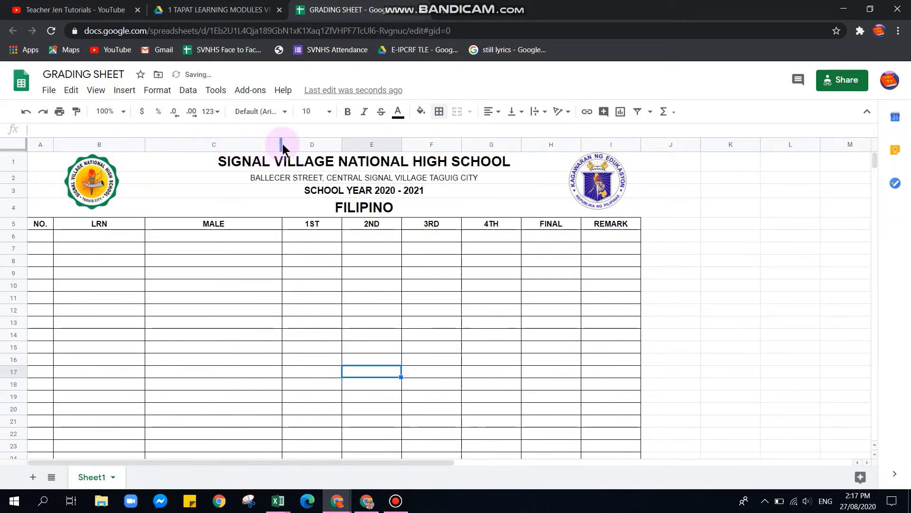
left_click_drag(281, 144, 287, 146)
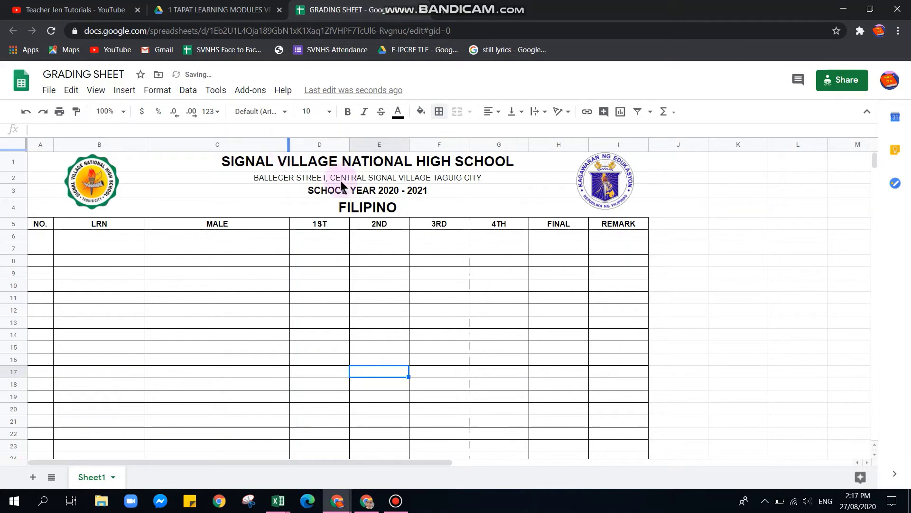
Switch to the Excel class workbook and copy the male students' numbers, LRNs and names in A7:C31 of the MASTERLIST sheet
left_click(324, 496)
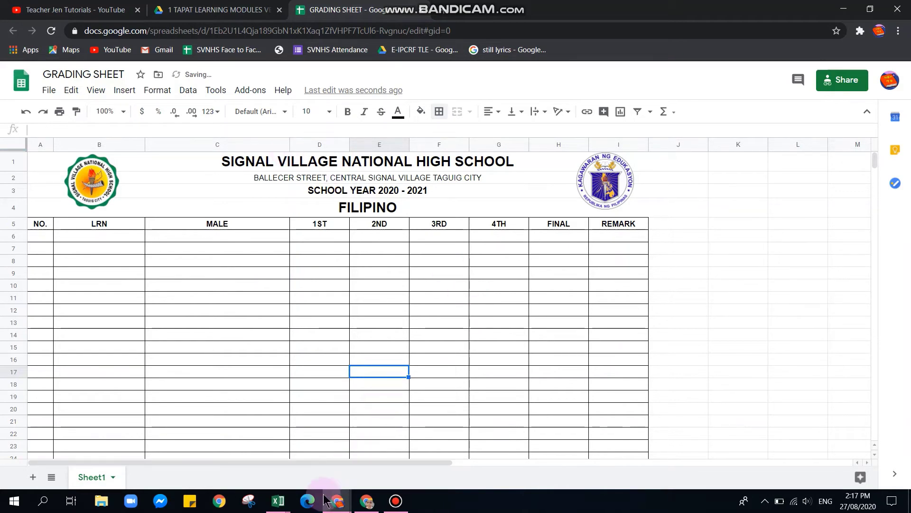
left_click(284, 502)
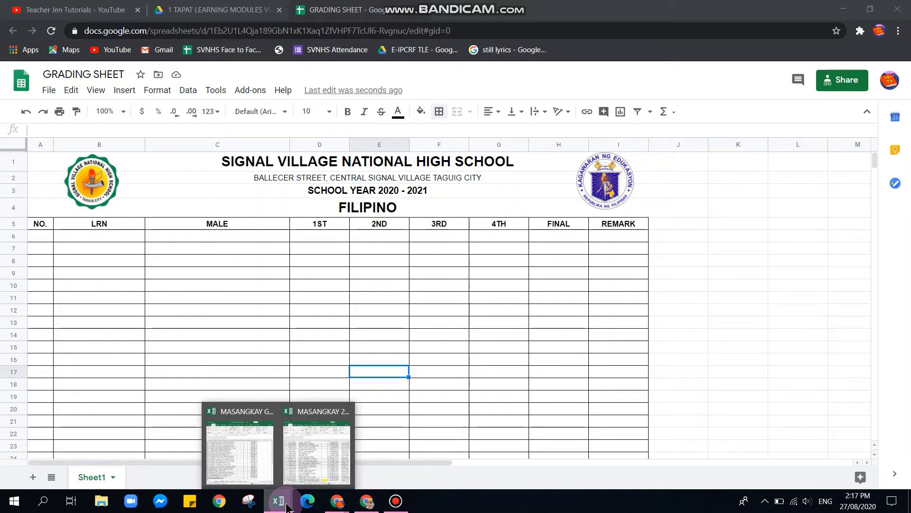
left_click(322, 475)
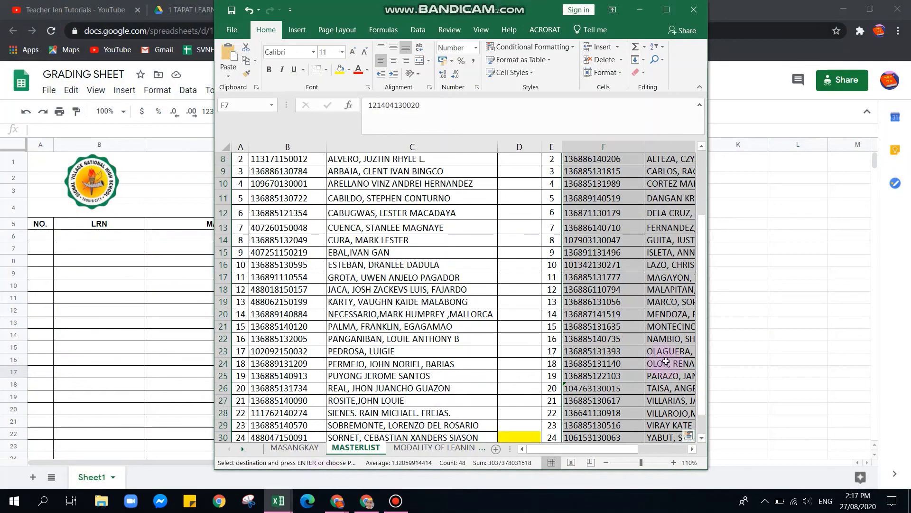
left_click_drag(703, 314, 701, 258)
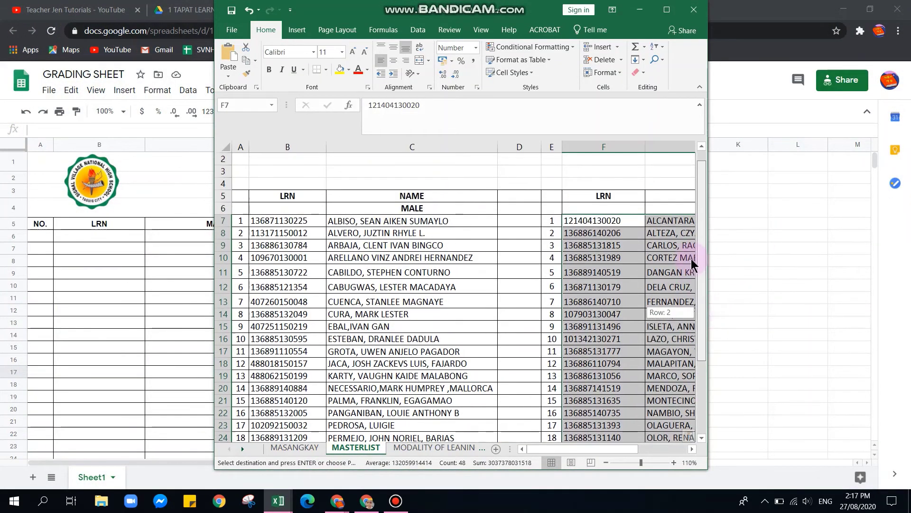
left_click_drag(240, 208, 417, 407)
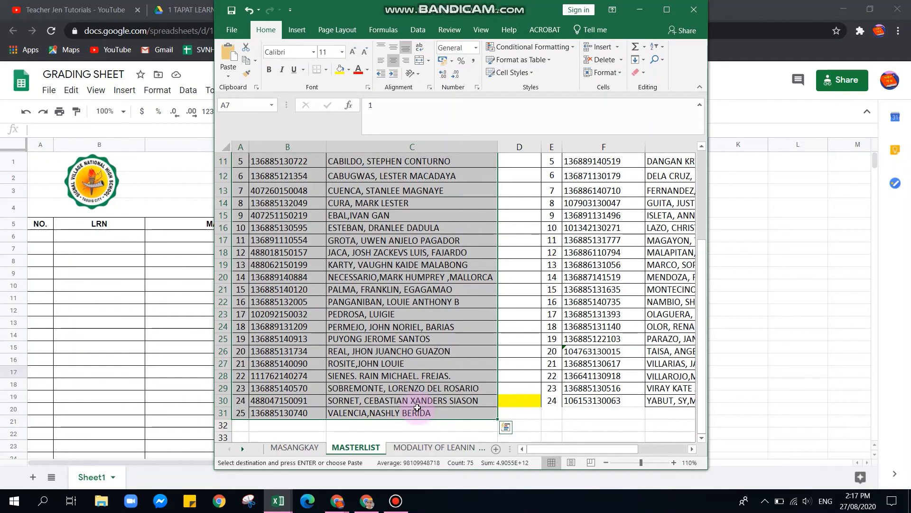
Return to the GRADING SHEET in Google Sheets and paste the copied student list starting at cell A6
left_click(116, 273)
left_click(34, 233)
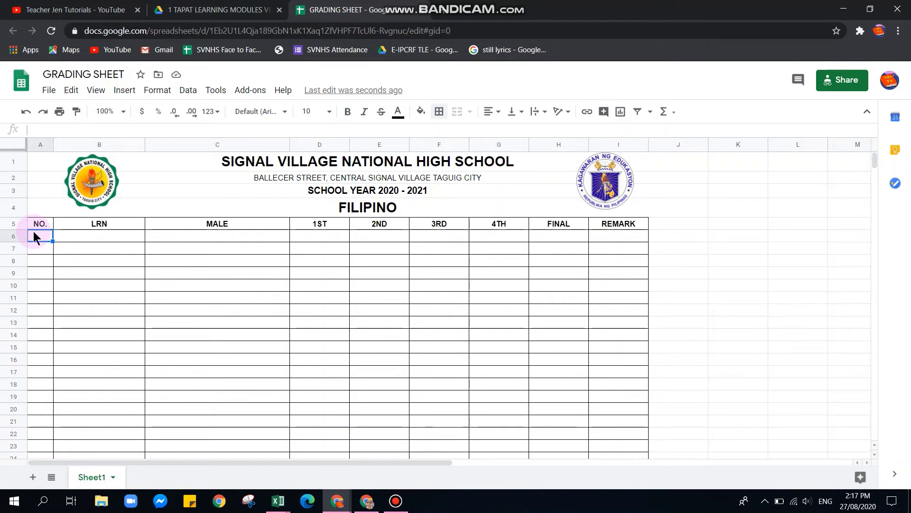
key("ctrl+v")
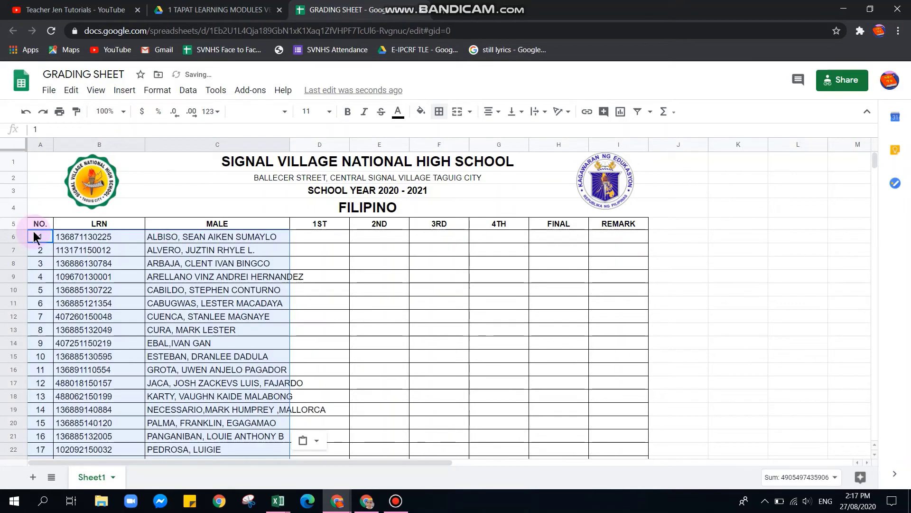
Narrow the LRN column B to just fit its numbers and widen the MALE column C to fit the longest student name
left_click(264, 280)
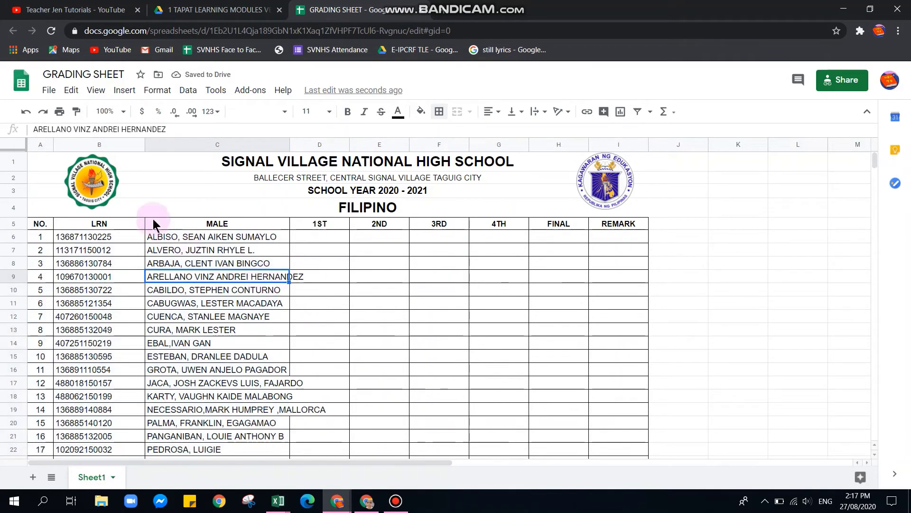
left_click_drag(142, 148, 123, 147)
left_click_drag(269, 145, 307, 164)
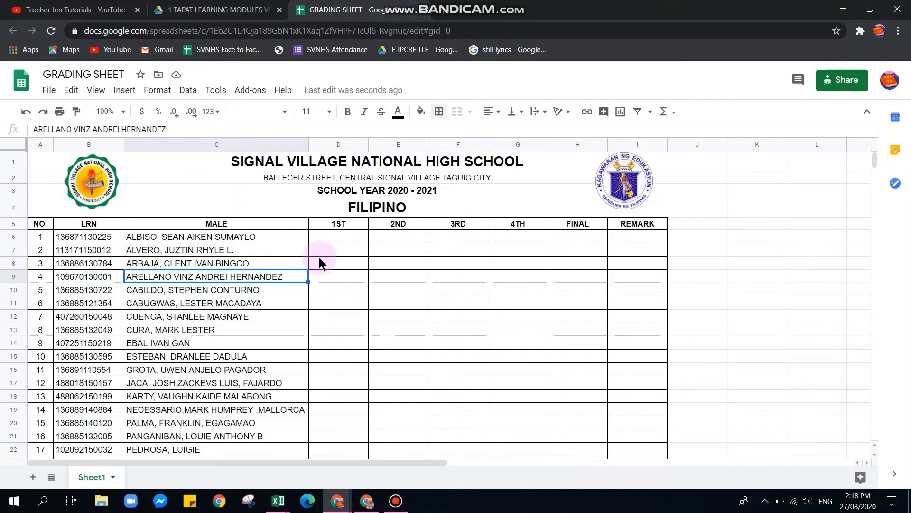
left_click(376, 267)
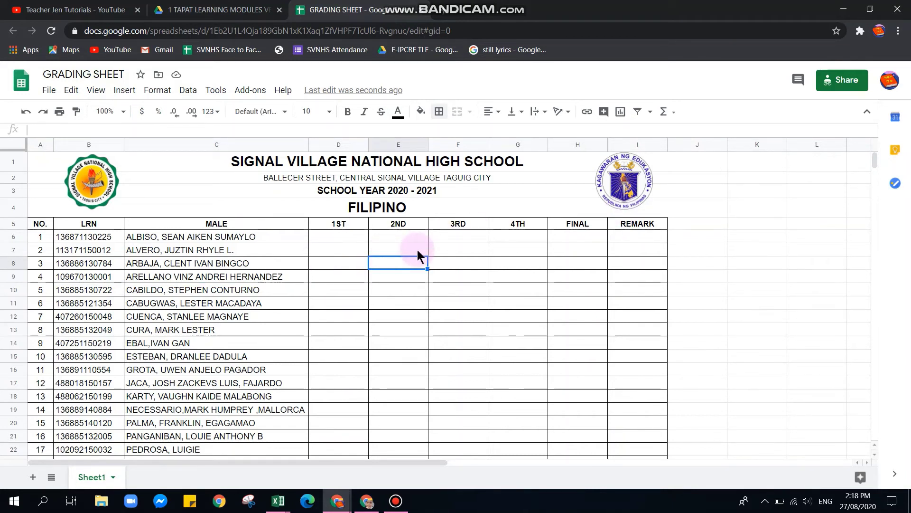
Enter the formula =AVERAGE(D6:G6) in the FINAL cell H6
left_click(599, 238)
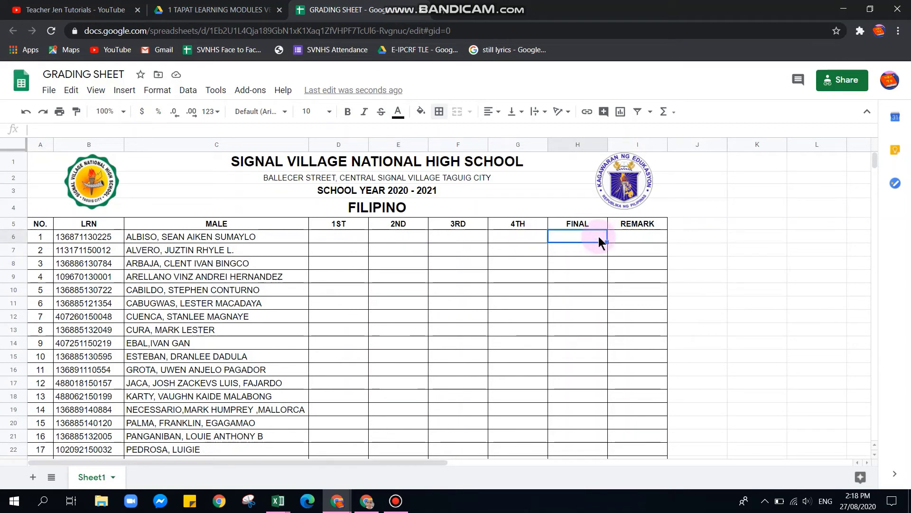
type("=")
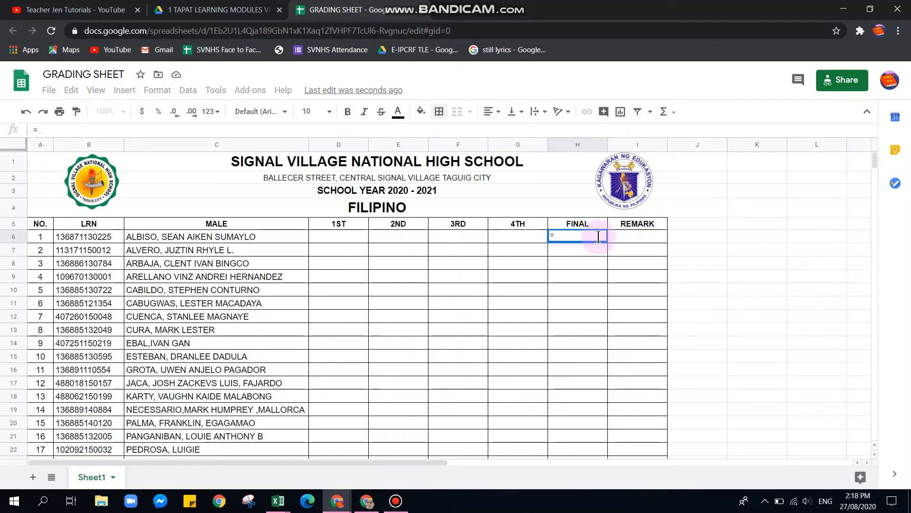
type("AVE")
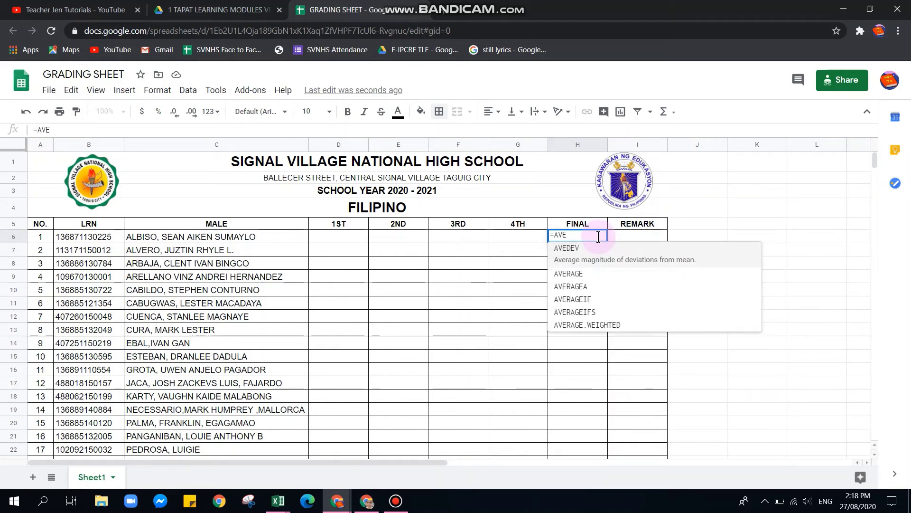
left_click(576, 273)
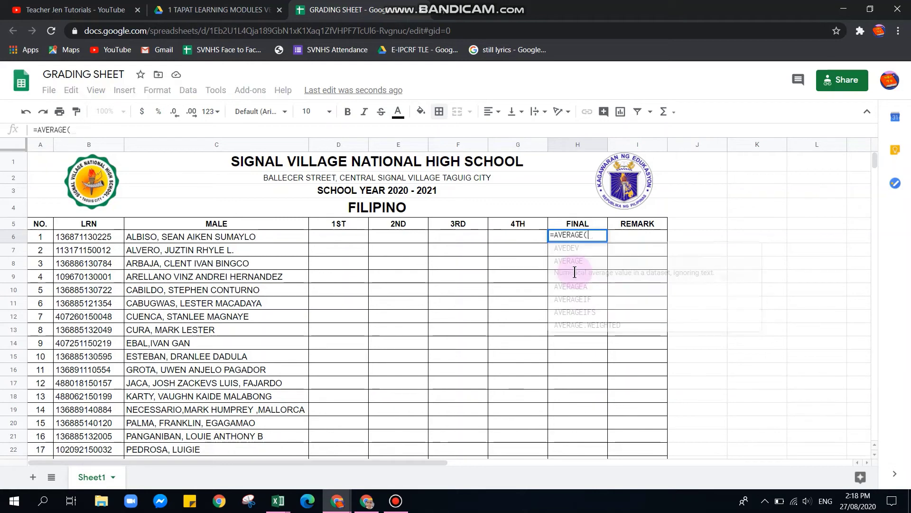
left_click_drag(331, 237, 506, 237)
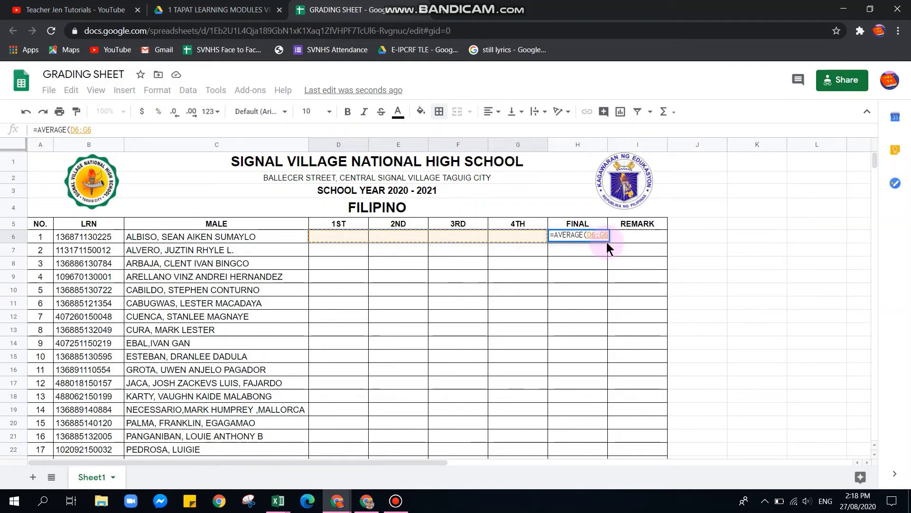
type(")")
key("Return")
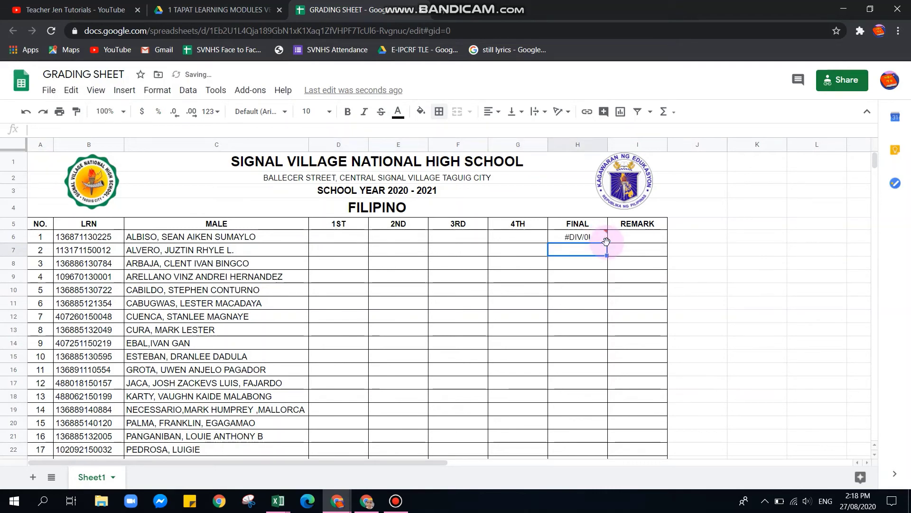
Enter the first student's quarterly grades 89, 88, 89 and 87 in cells D6 to G6
left_click(366, 235)
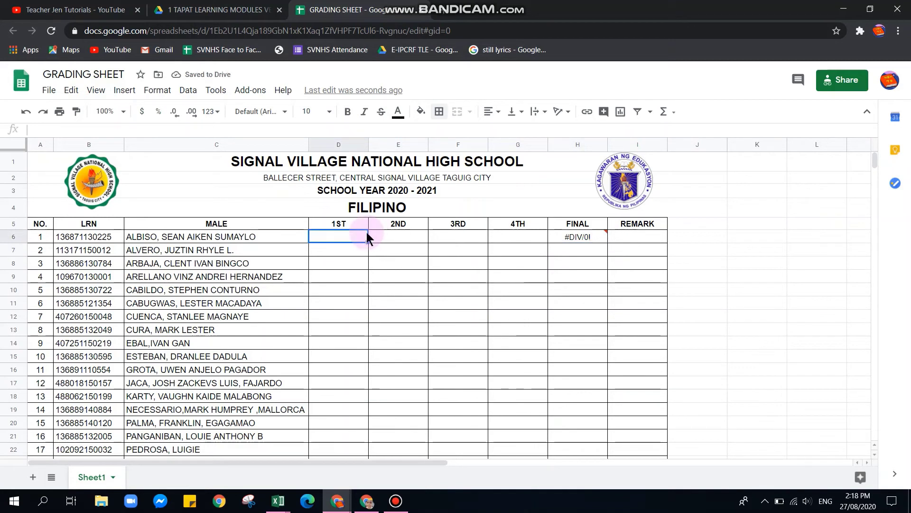
type("89")
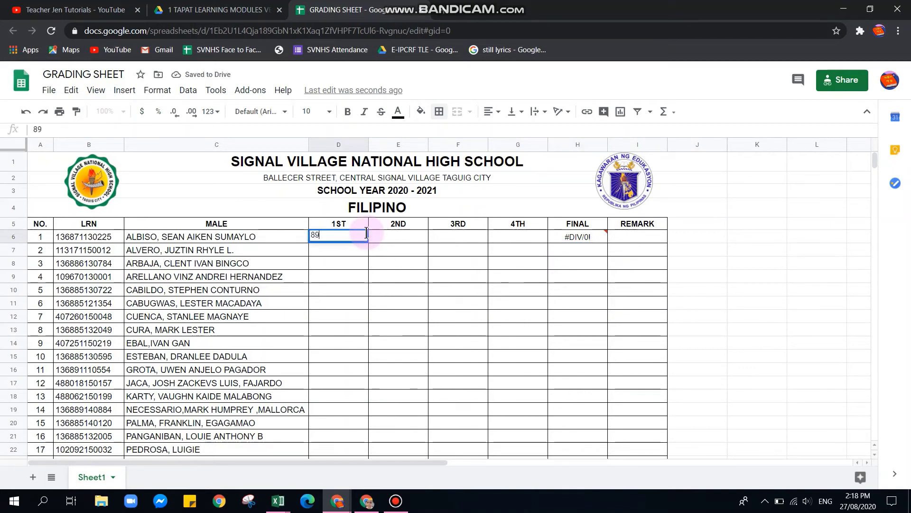
key("Return")
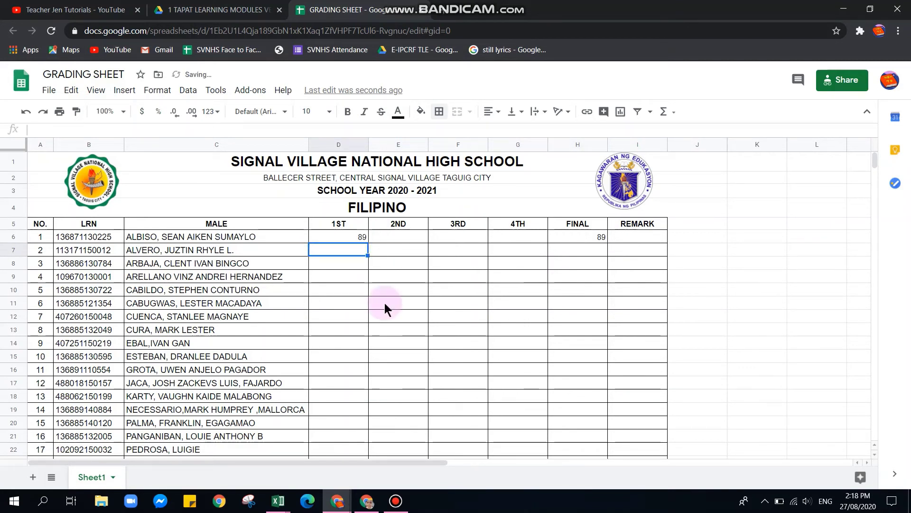
left_click(411, 236)
type("88")
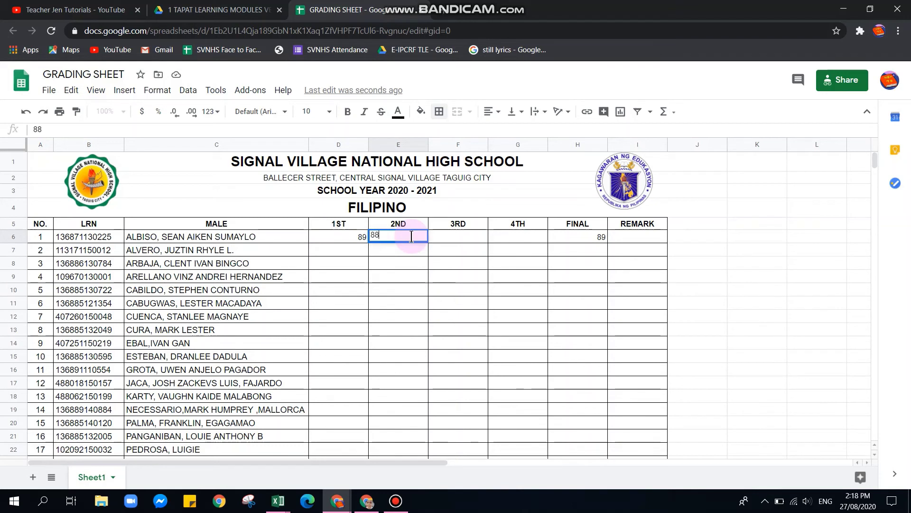
key("Tab")
type("89")
key("Tab")
type("87")
key("Tab")
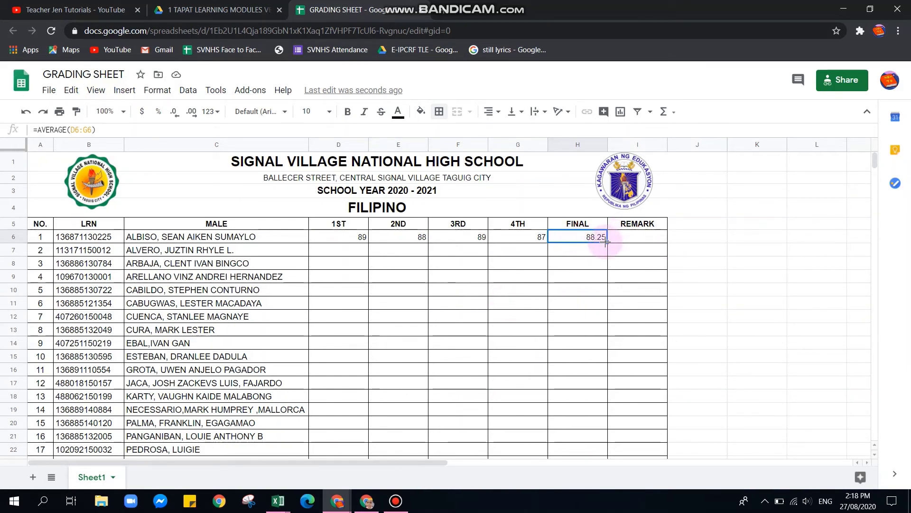
Fill the average formula from H6 down the FINAL column to H30, the last listed male student
left_click_drag(606, 243, 586, 318)
left_click(721, 330)
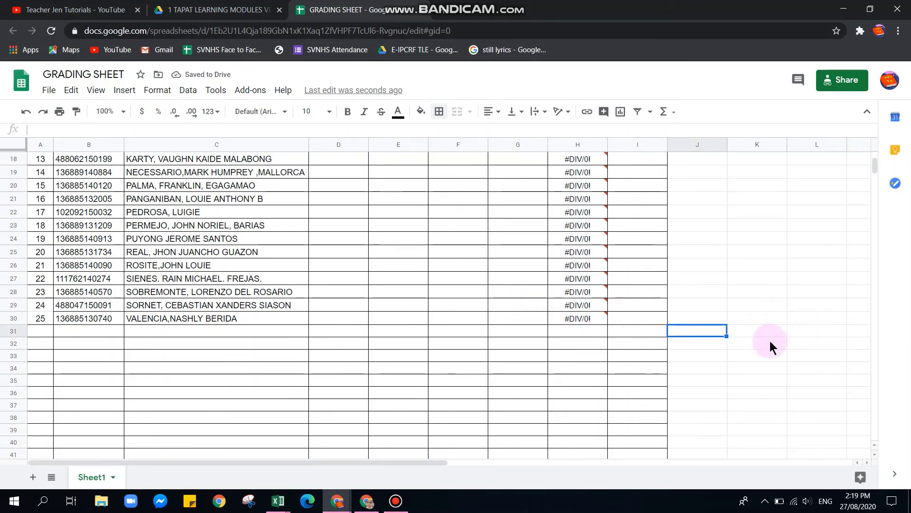
double_click(616, 357)
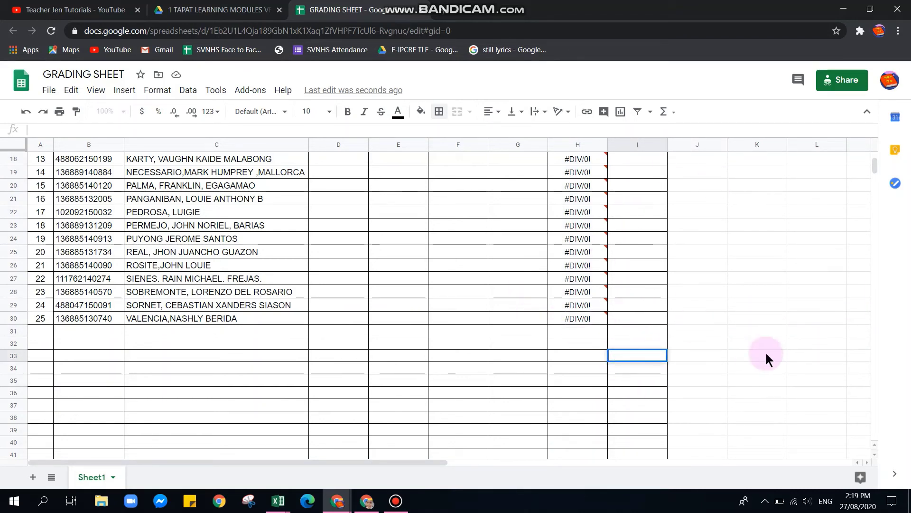
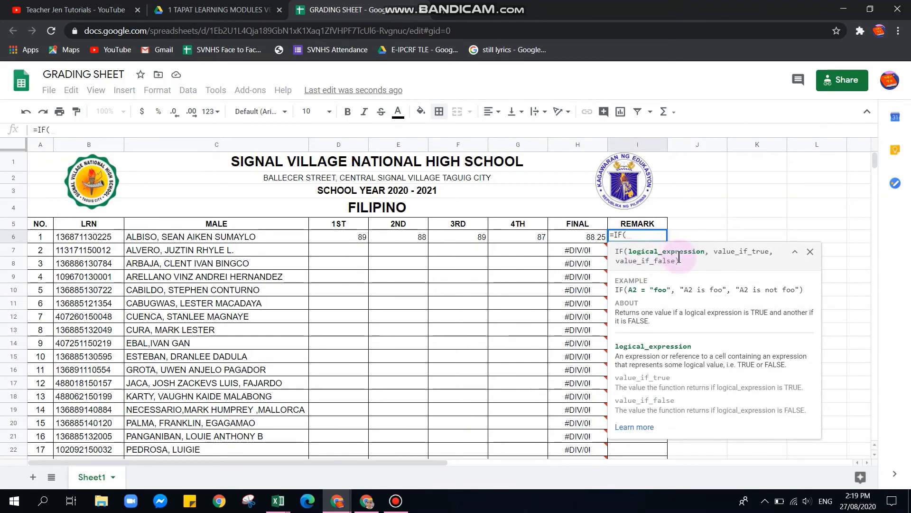
Complete the REMARK formula =IF(H6>74,"PASSED","FAILED") in cell I6 for the first student
left_click(568, 237)
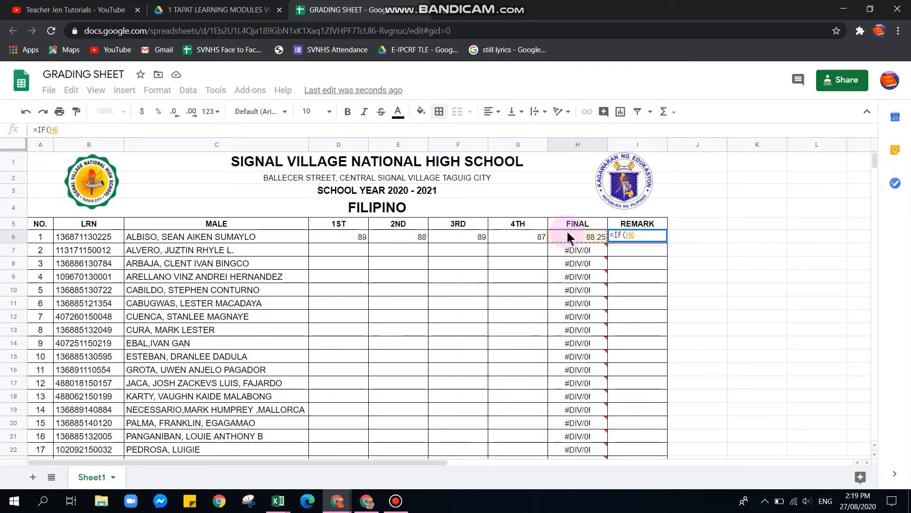
type(">")
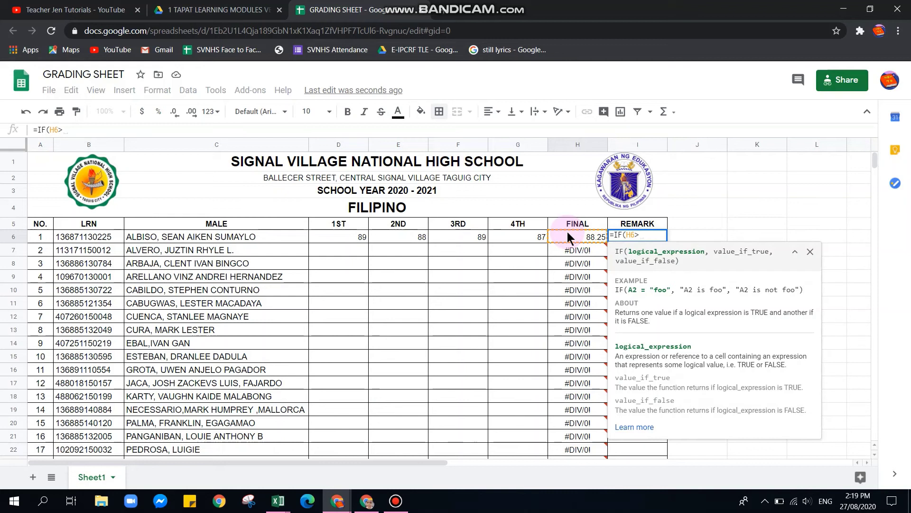
type("74")
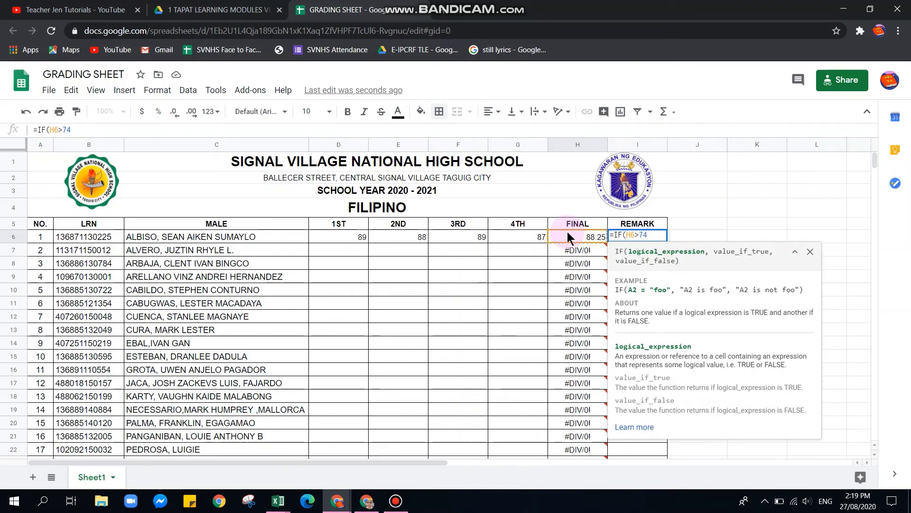
type(",")
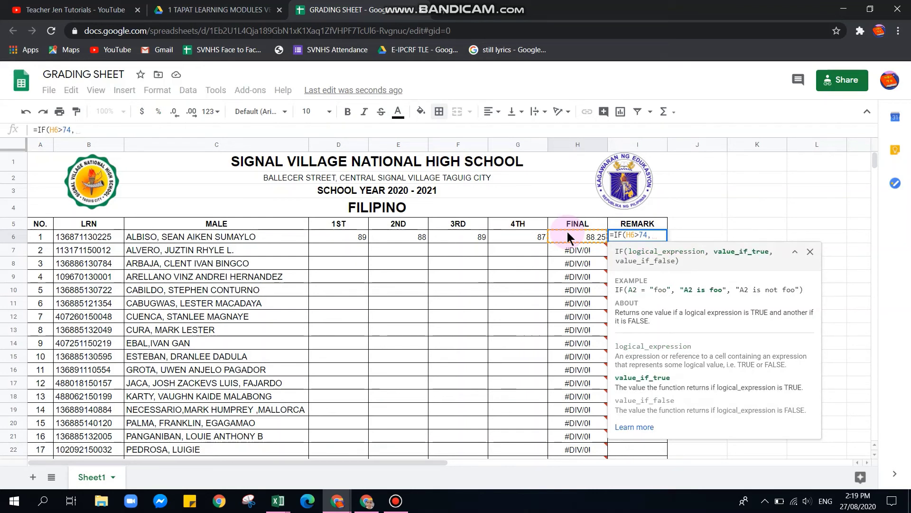
type("\"")
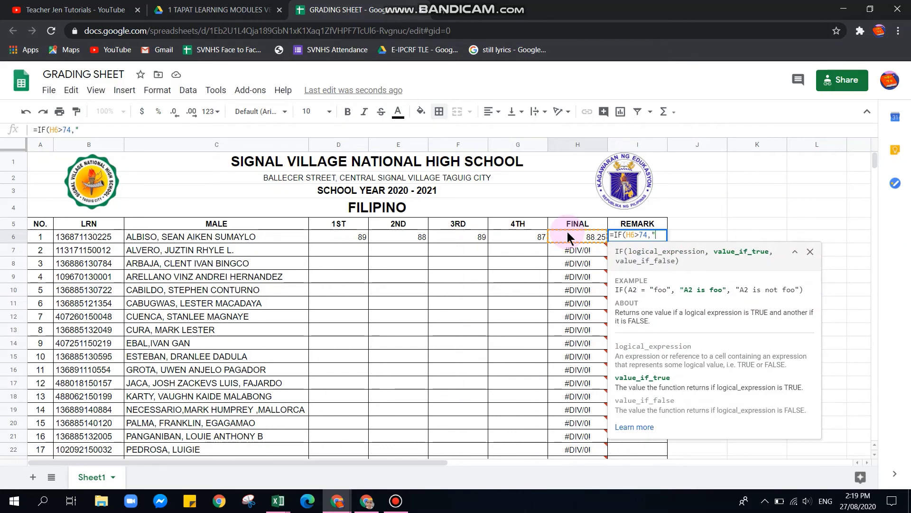
type("PASSED")
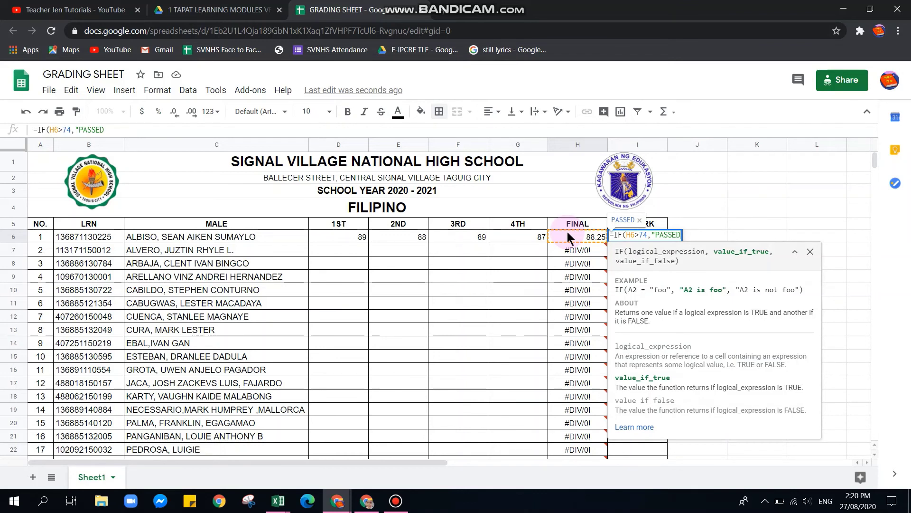
type("\", ")
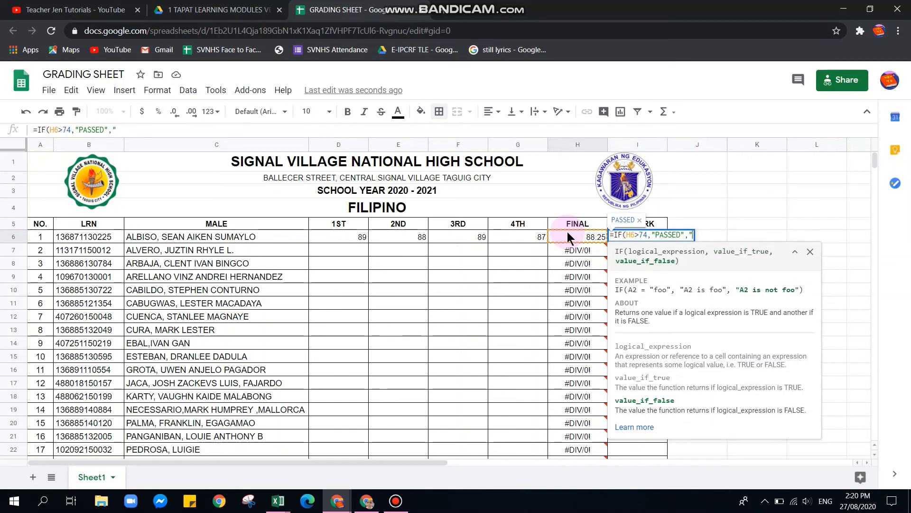
type("\"")
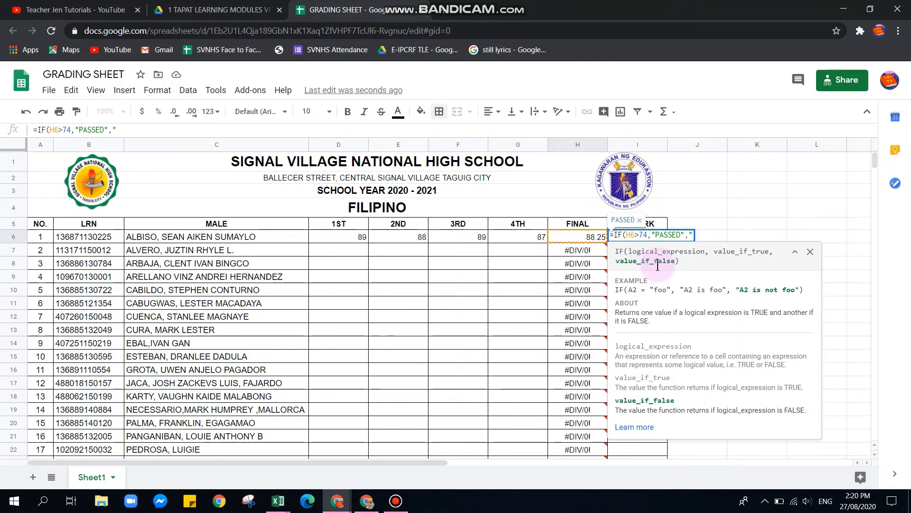
type("FAILED\"")
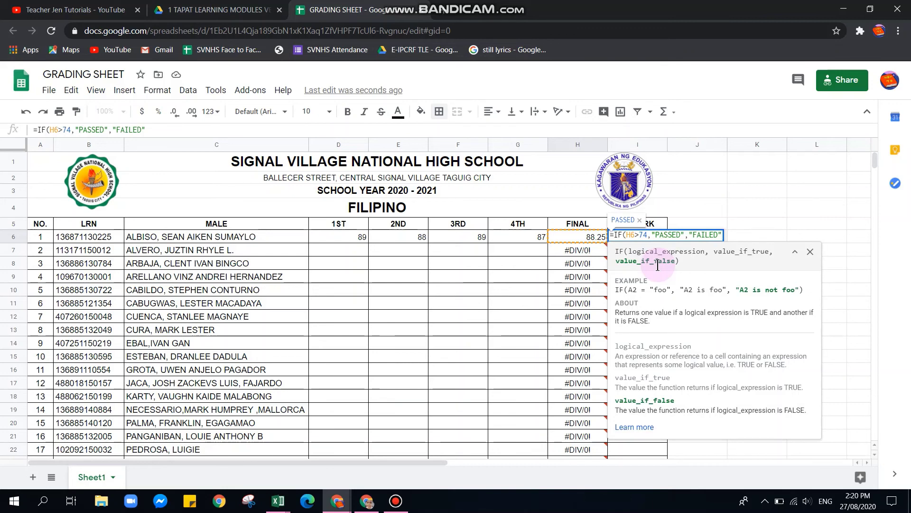
type(")")
key("Return")
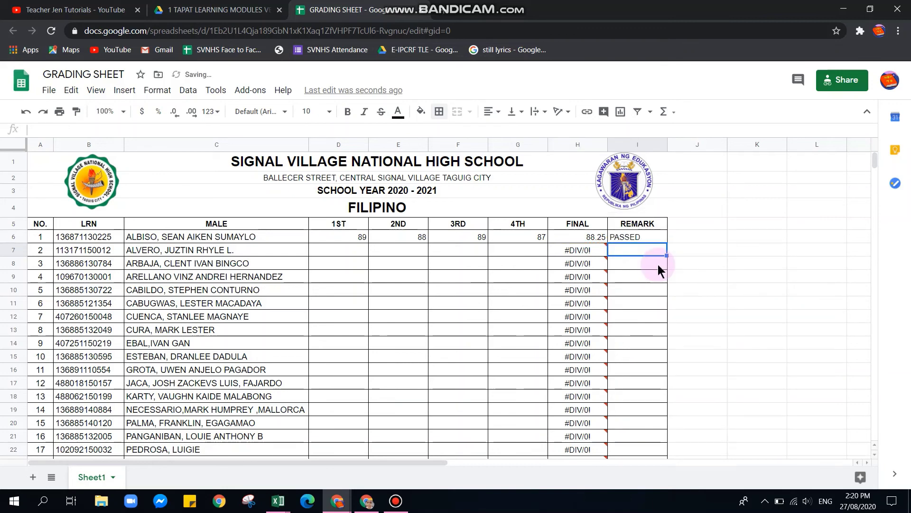
left_click(689, 278)
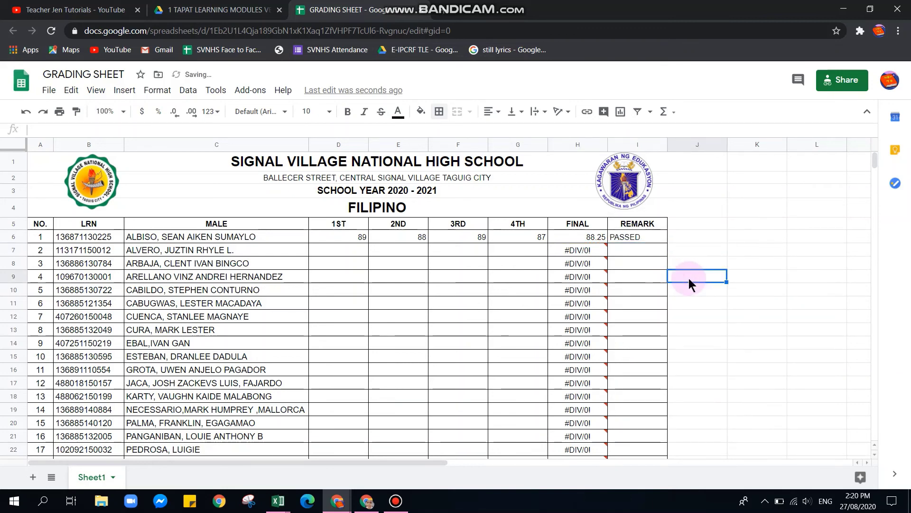
Fill the remark formula from I6 down the REMARK column to I30, the last listed male student
left_click(636, 237)
left_click_drag(667, 243, 644, 346)
left_click(699, 357)
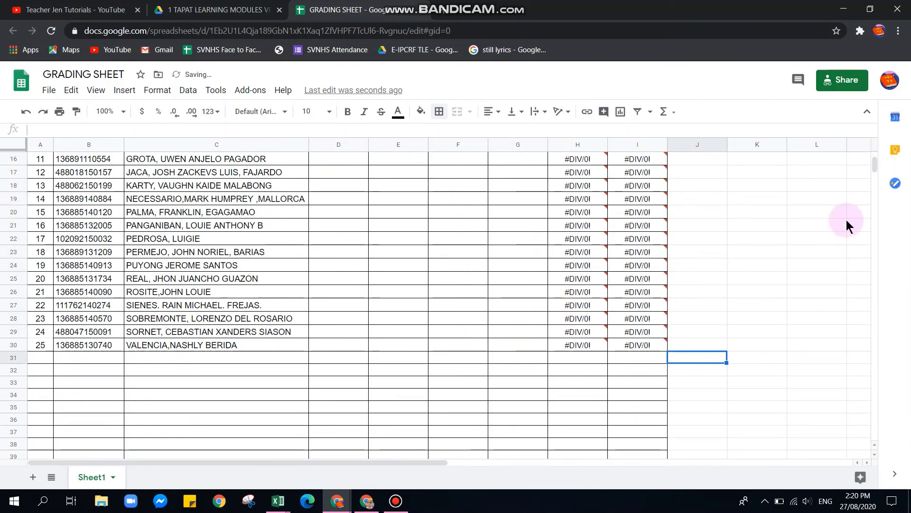
Enter the second student's quarterly grades 70, 73, 70 and 71 in cells D7 to G7 and check the REMARK formulas
left_click_drag(876, 161, 874, 157)
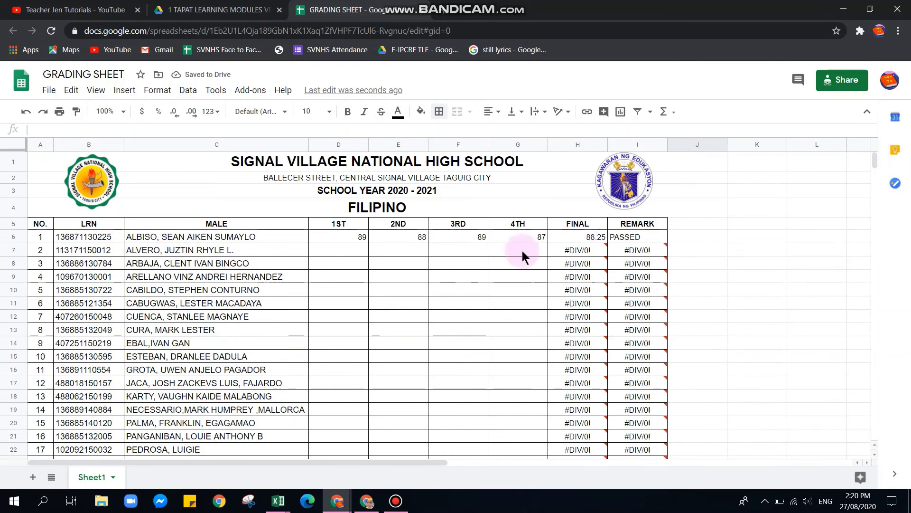
left_click(365, 247)
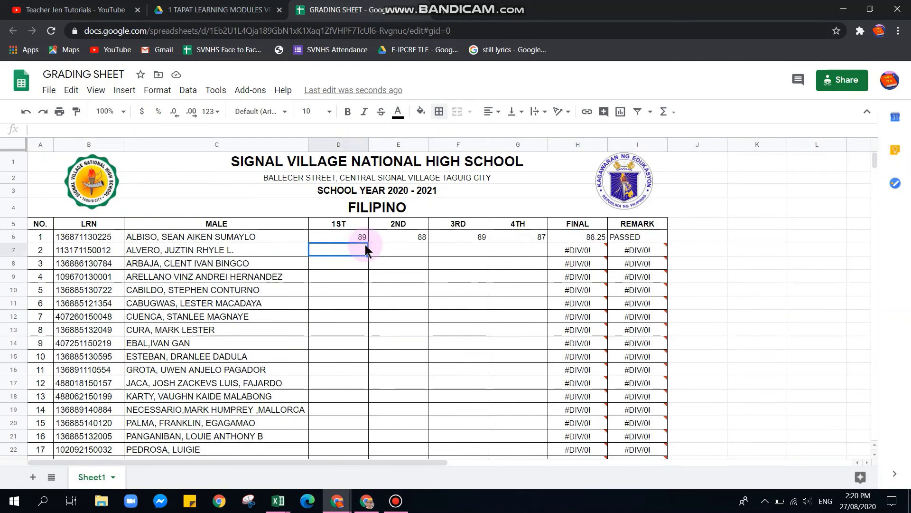
type("70")
key("Tab")
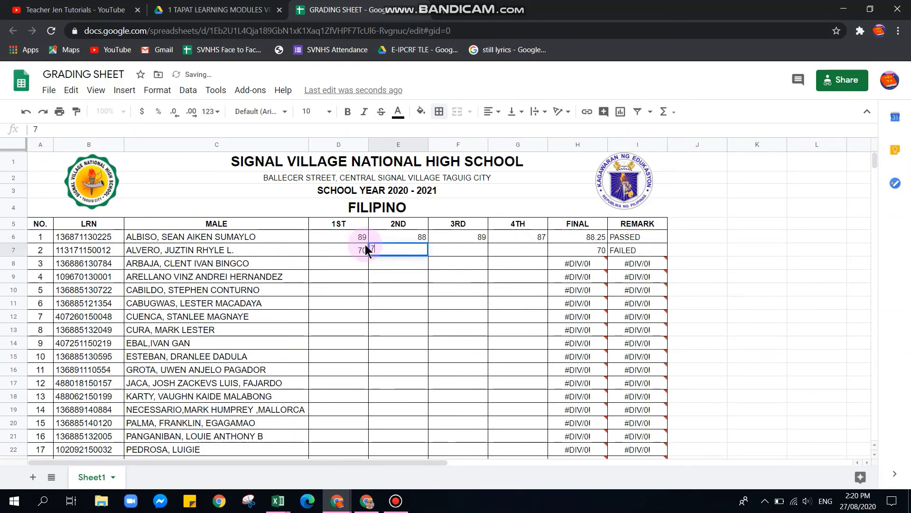
type("73")
key("Tab")
type("70")
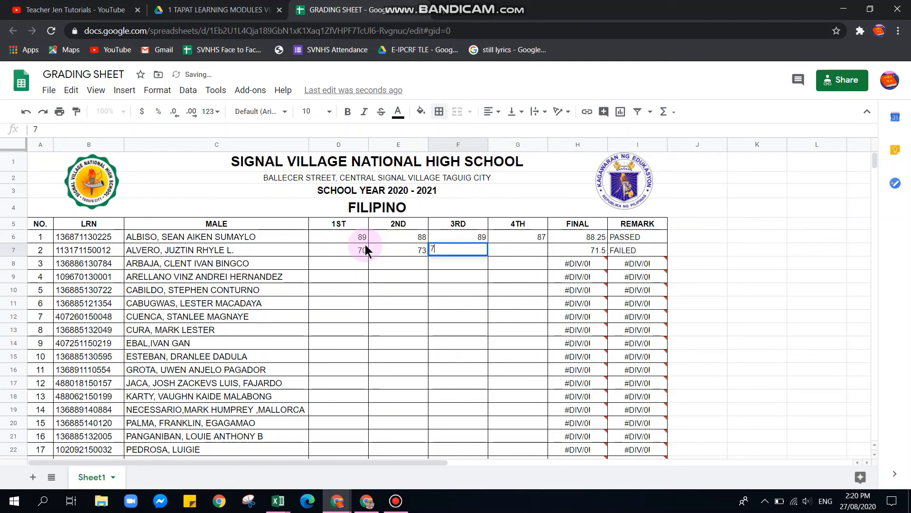
key("Tab")
type("71")
key("Tab")
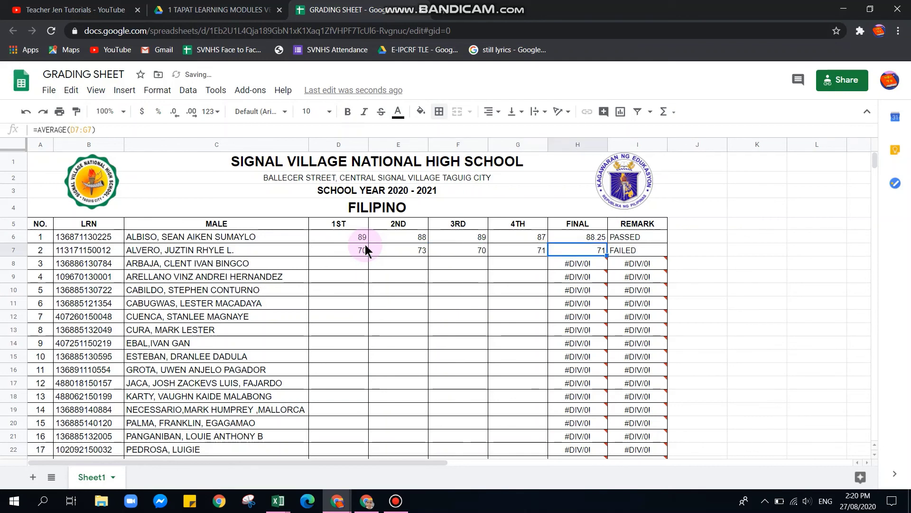
left_click(622, 240)
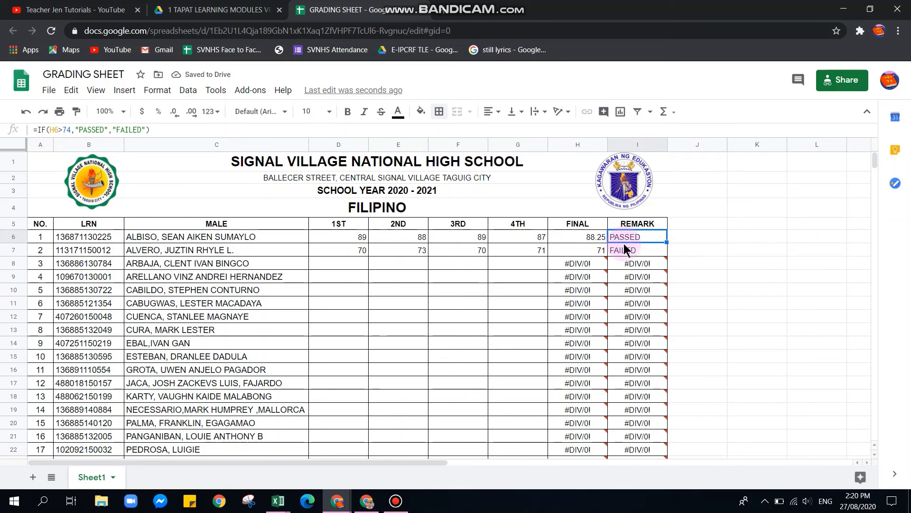
left_click(706, 266)
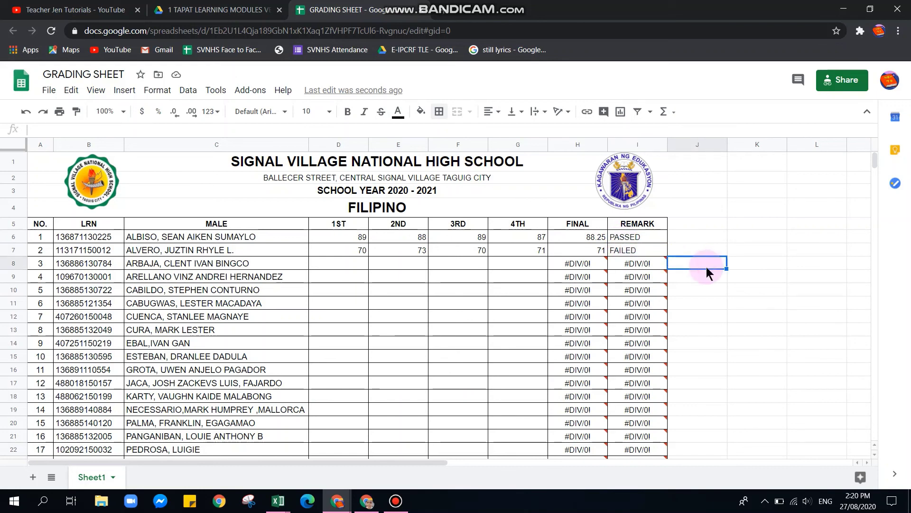
left_click(646, 248)
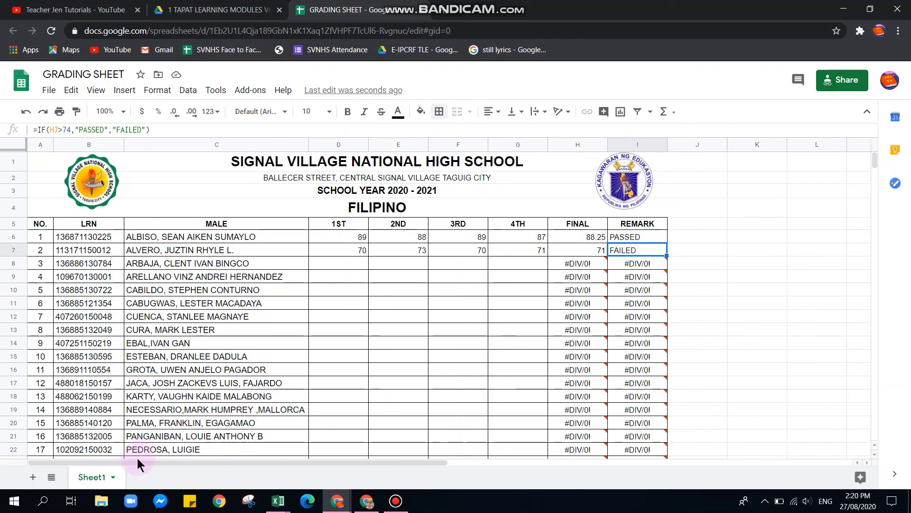
Rename the sheet Sheet1 as FILIPINO
left_click(93, 482)
double_click(93, 482)
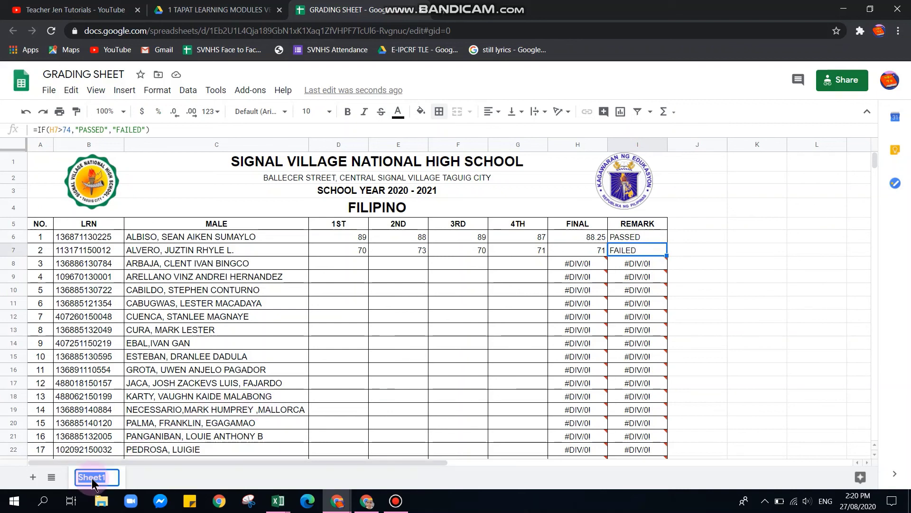
type("FILIPINO")
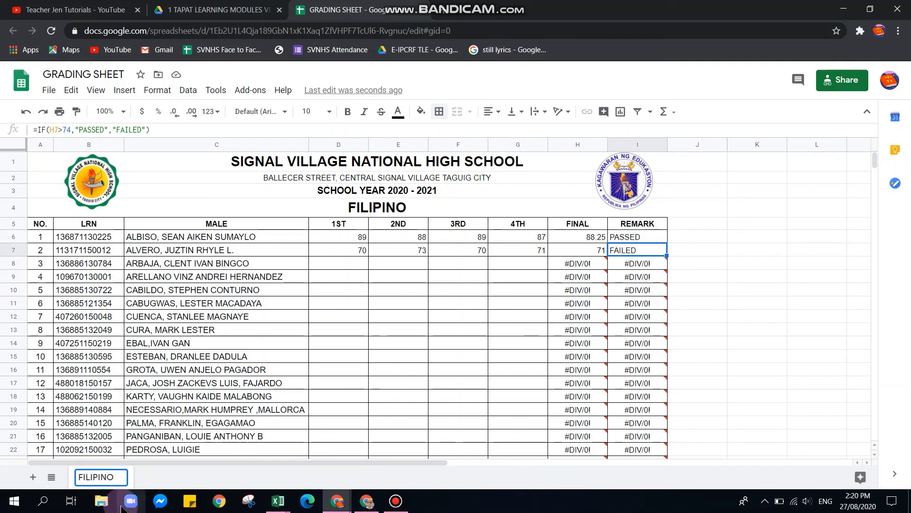
key("Return")
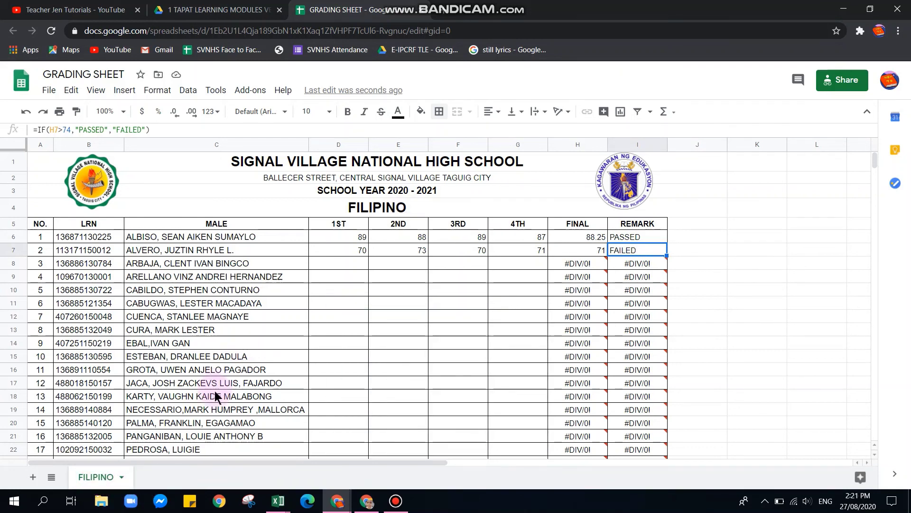
Duplicate the FILIPINO sheet and rename the copy as ENGLISH
right_click(95, 478)
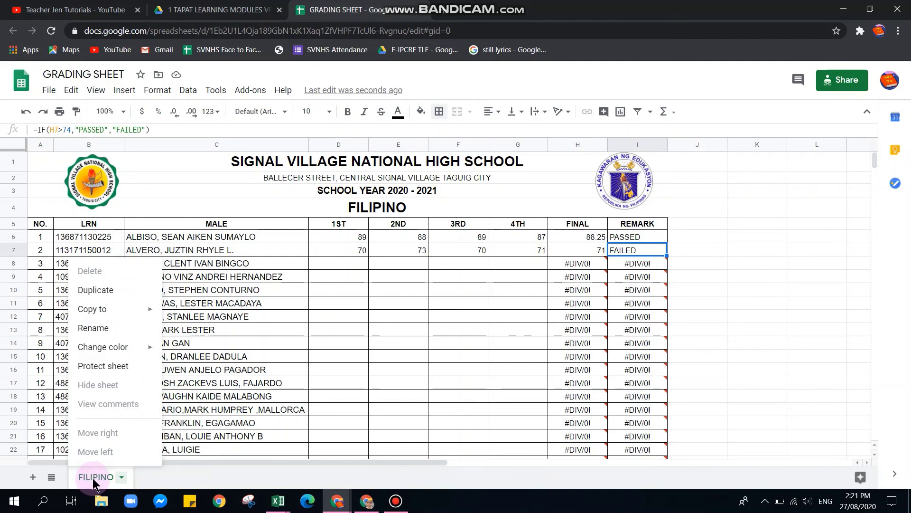
left_click(111, 290)
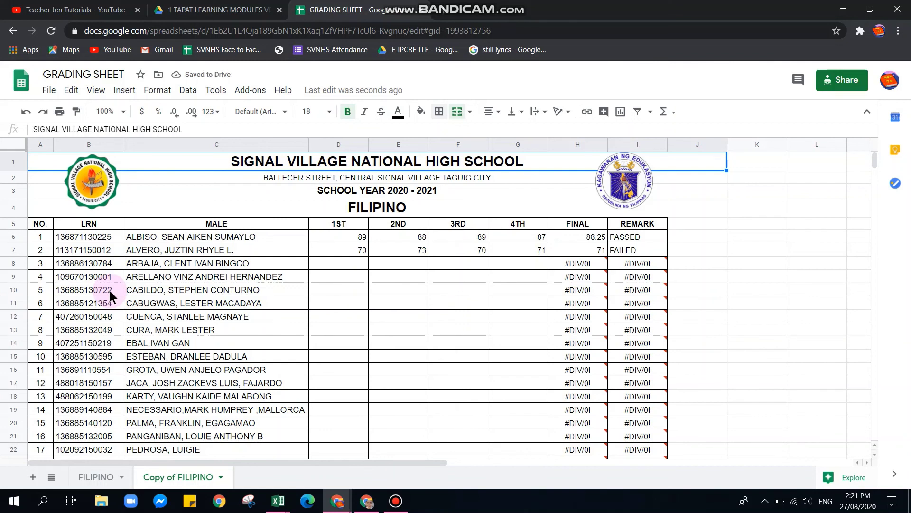
double_click(168, 481)
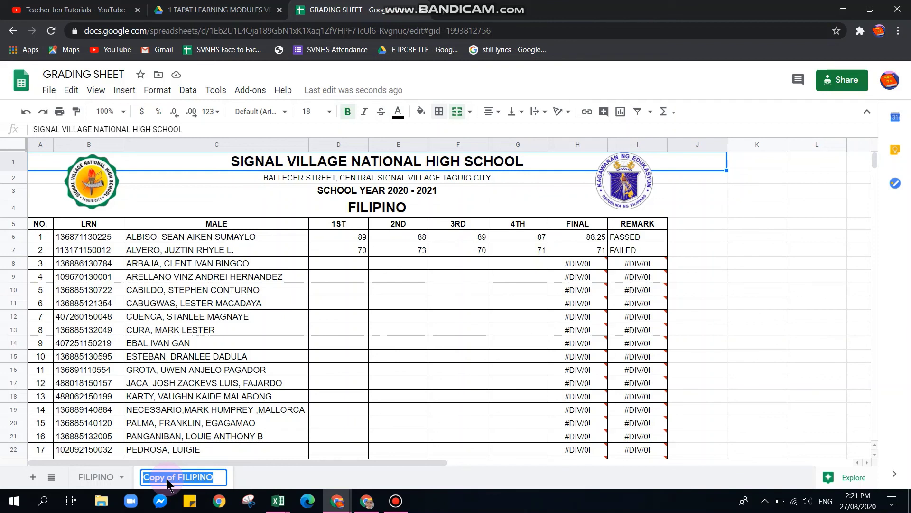
type("ENGLISH")
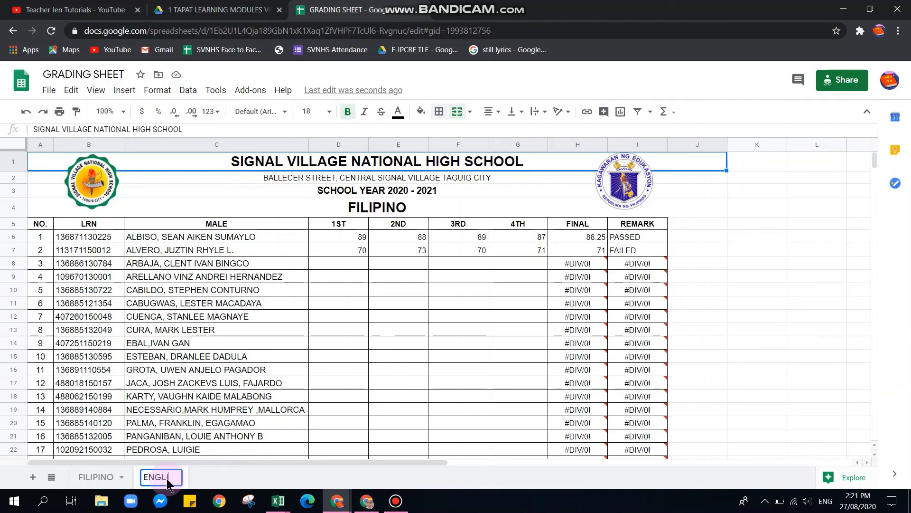
left_click(346, 339)
Change the subject heading in row 4 of the ENGLISH sheet to ENGLISH
left_click(372, 209)
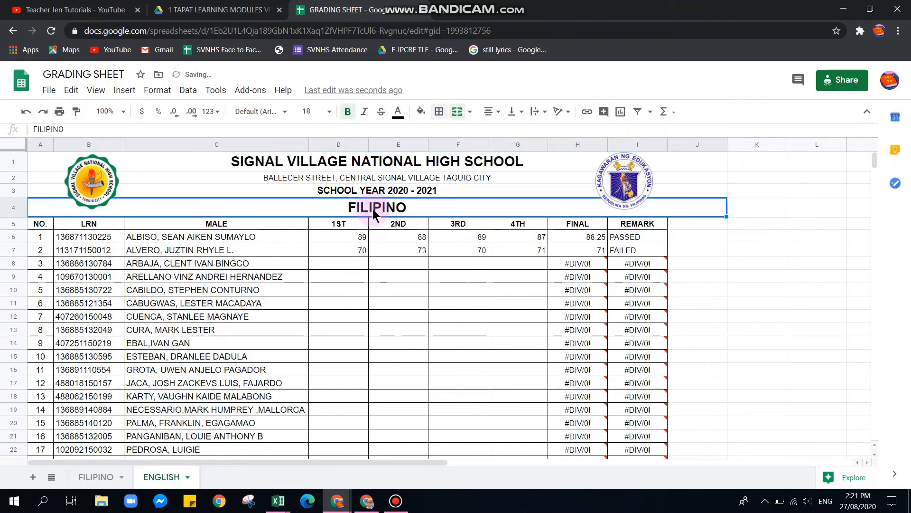
type("ENGLIS")
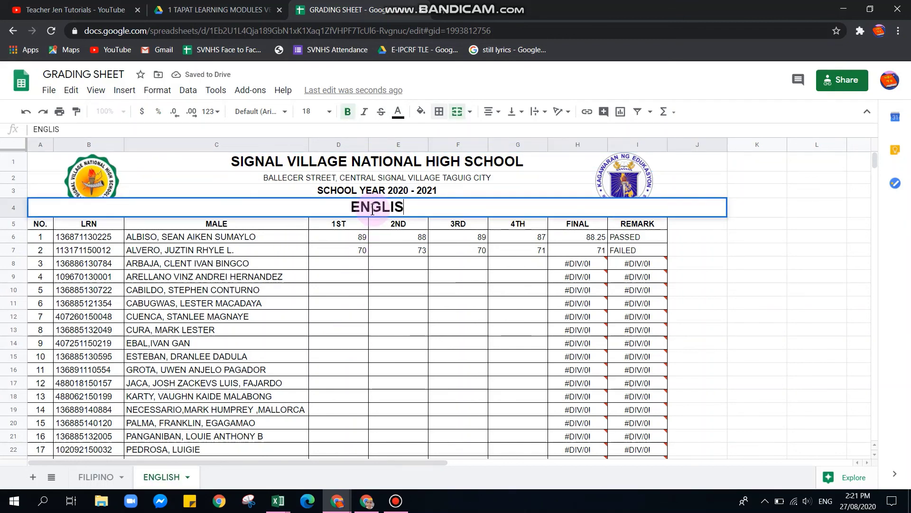
type("H")
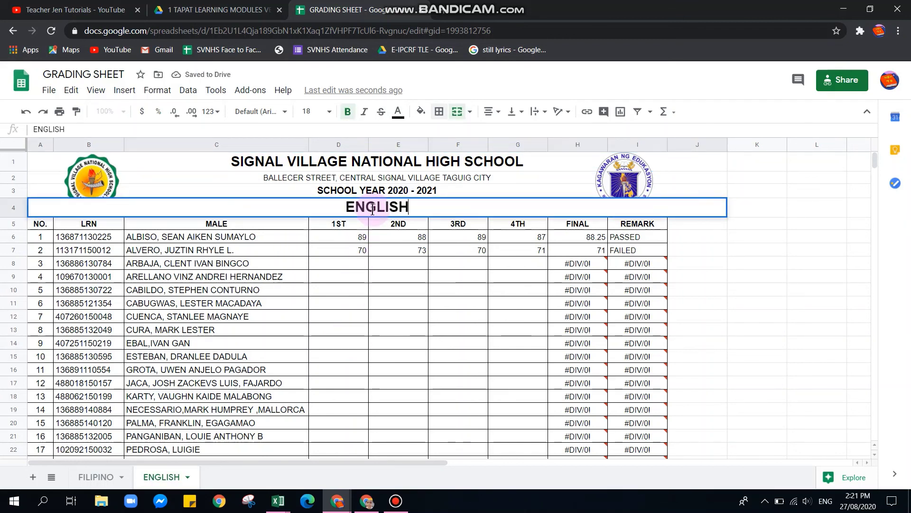
left_click(437, 299)
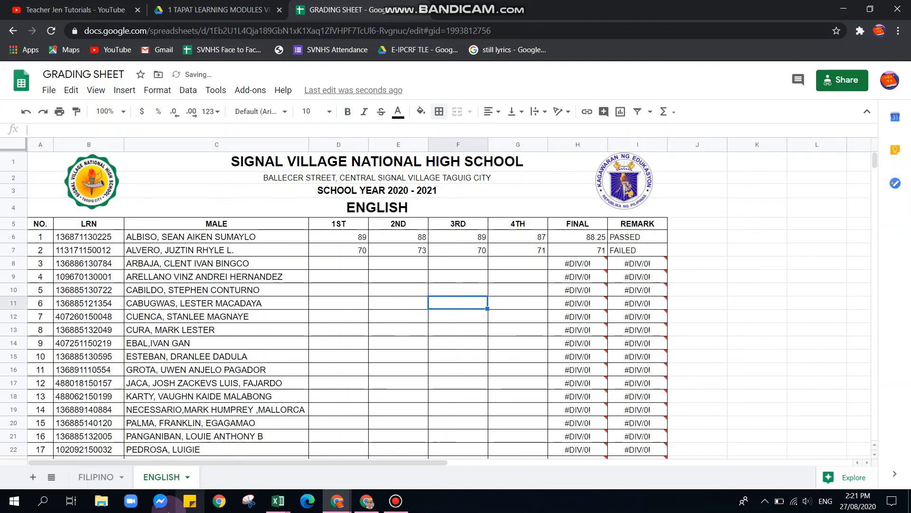